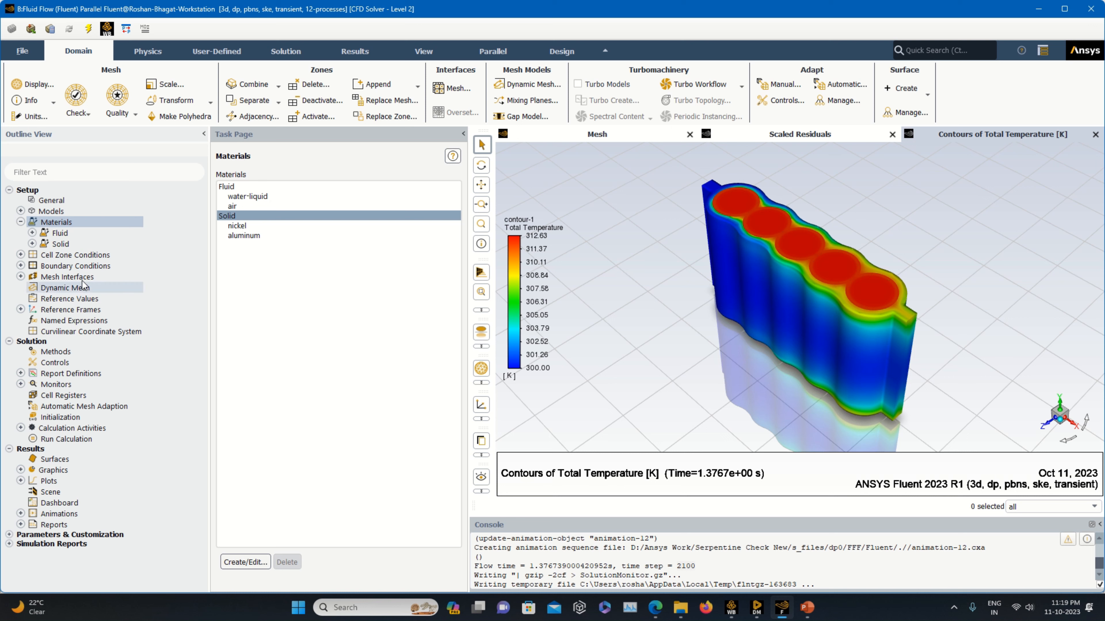
# Review the inlet velocity boundary settings and scroll through the boundary zone list.
pyautogui.doubleClick(75, 266)
pyautogui.doubleClick(249, 205)
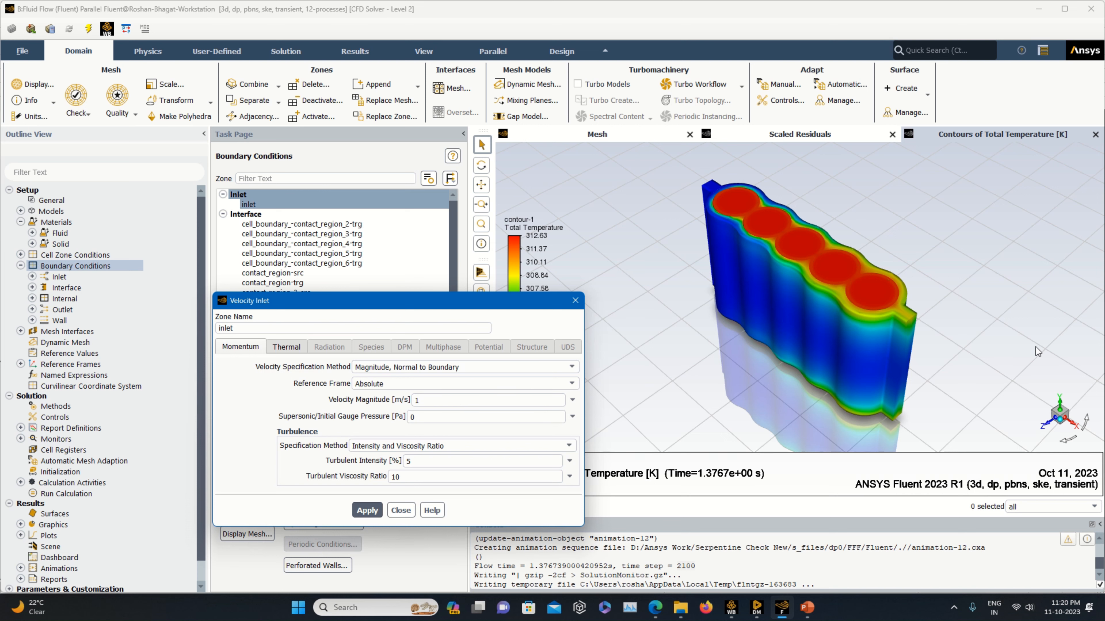
pyautogui.click(575, 301)
pyautogui.scroll(-5, 335, 322)
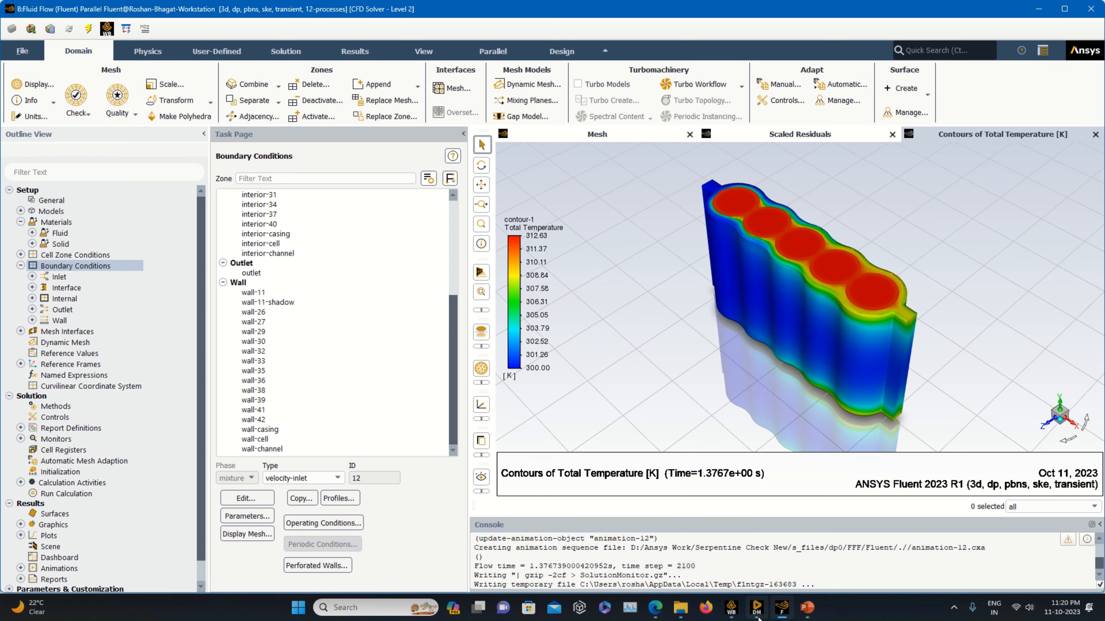
# Switch to DesignModeler to inspect the Casing, Channel and Cell bodies before returning to Fluent.
pyautogui.click(757, 607)
pyautogui.scroll(-3, 81, 333)
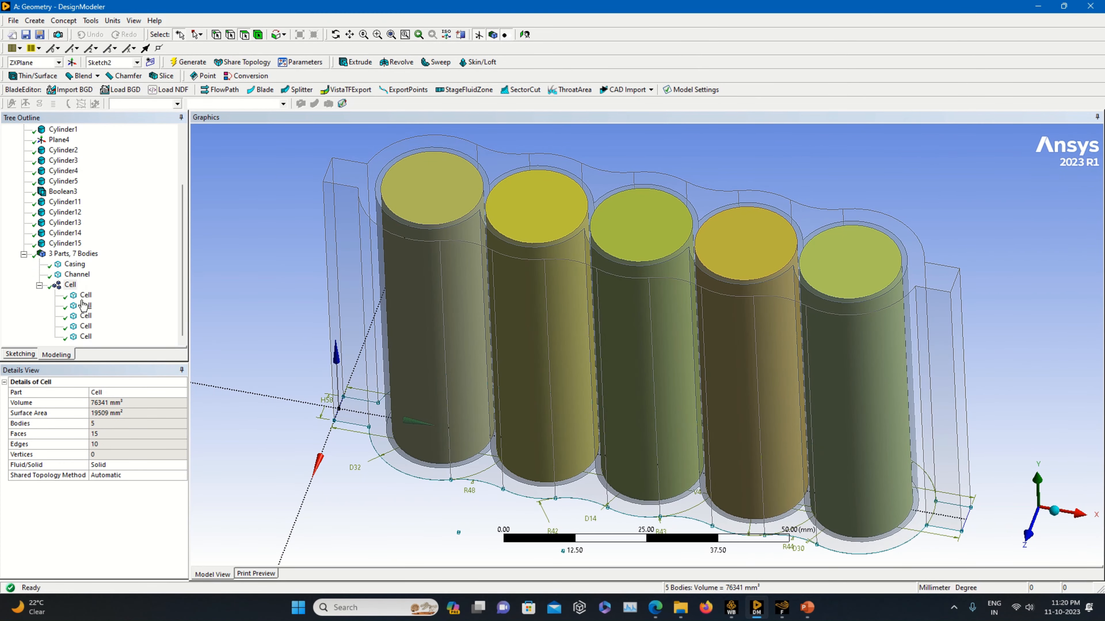
pyautogui.click(76, 264)
pyautogui.click(78, 274)
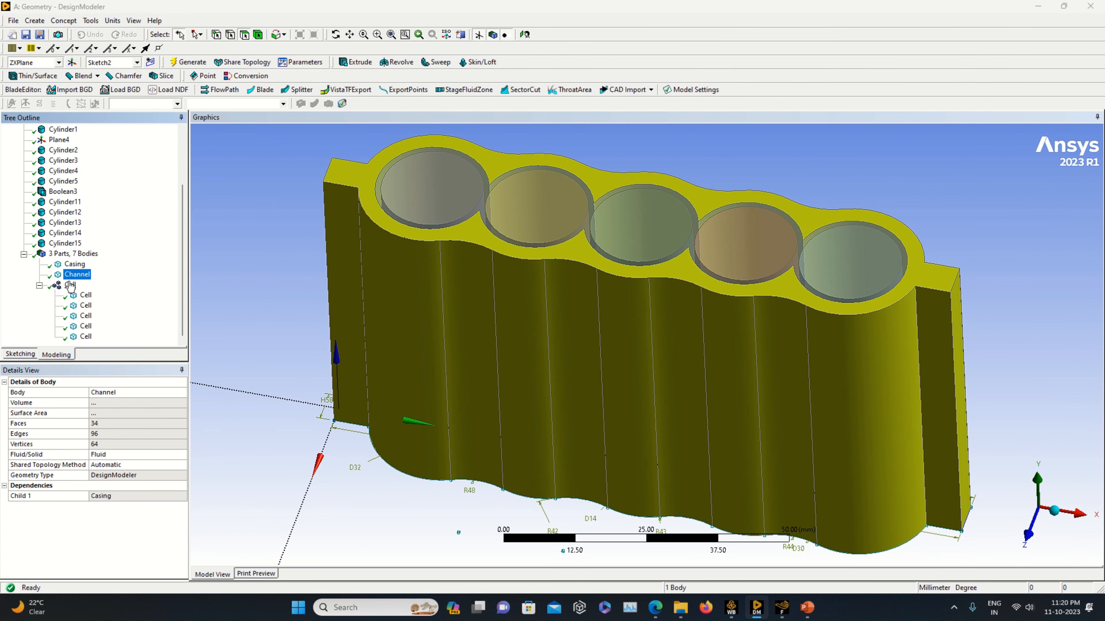
pyautogui.click(39, 285)
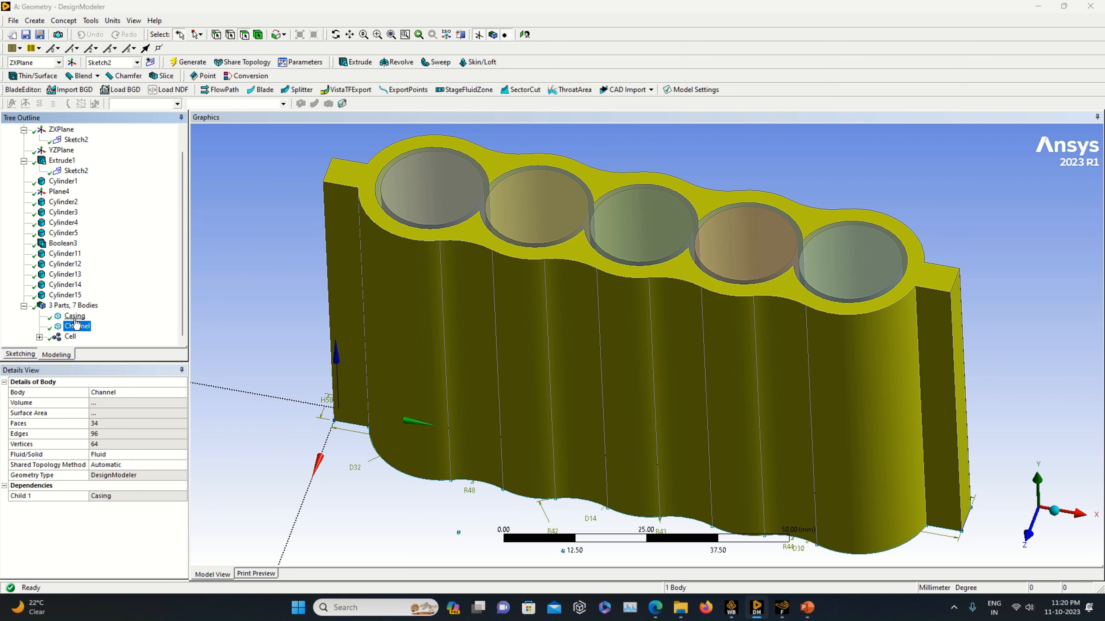
pyautogui.click(72, 338)
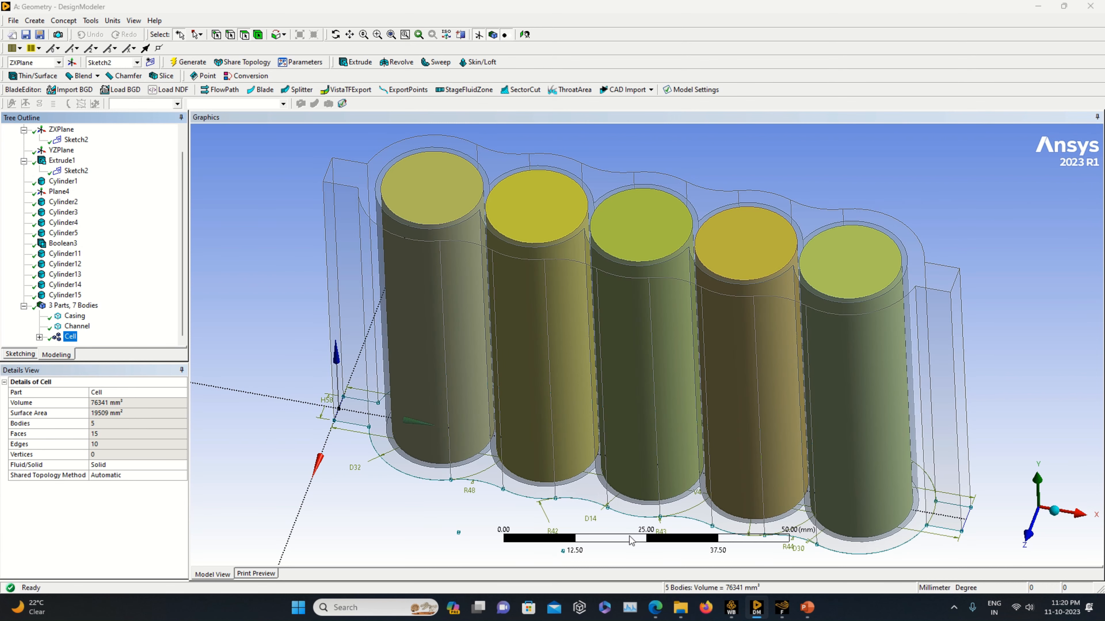
pyautogui.click(782, 607)
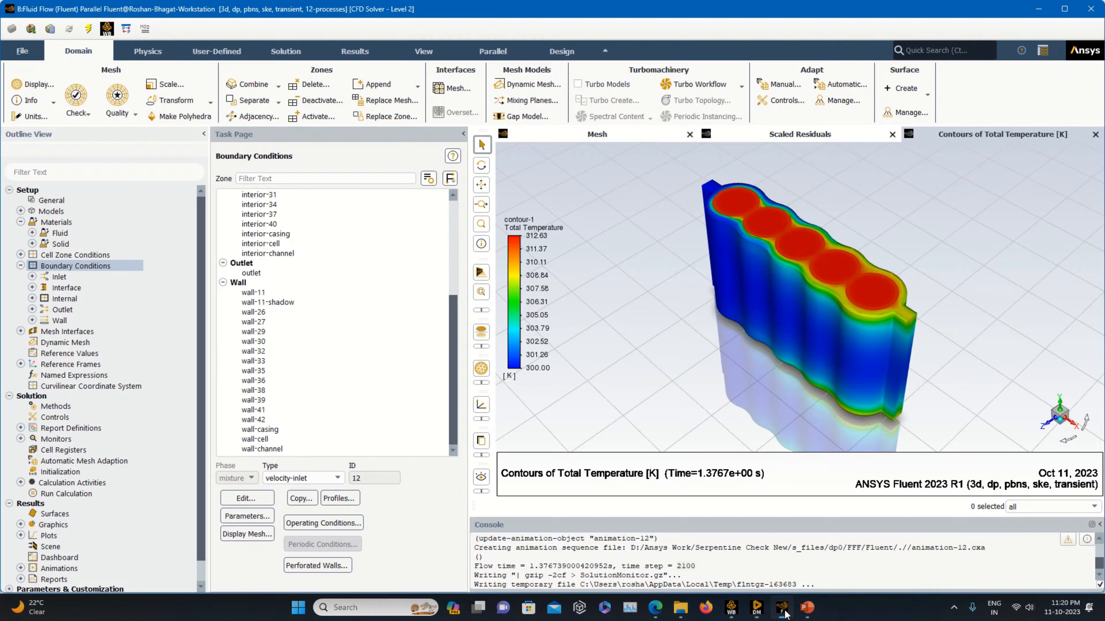
# Review the wall-cell boundary's thermal conditions and material.
pyautogui.click(276, 441)
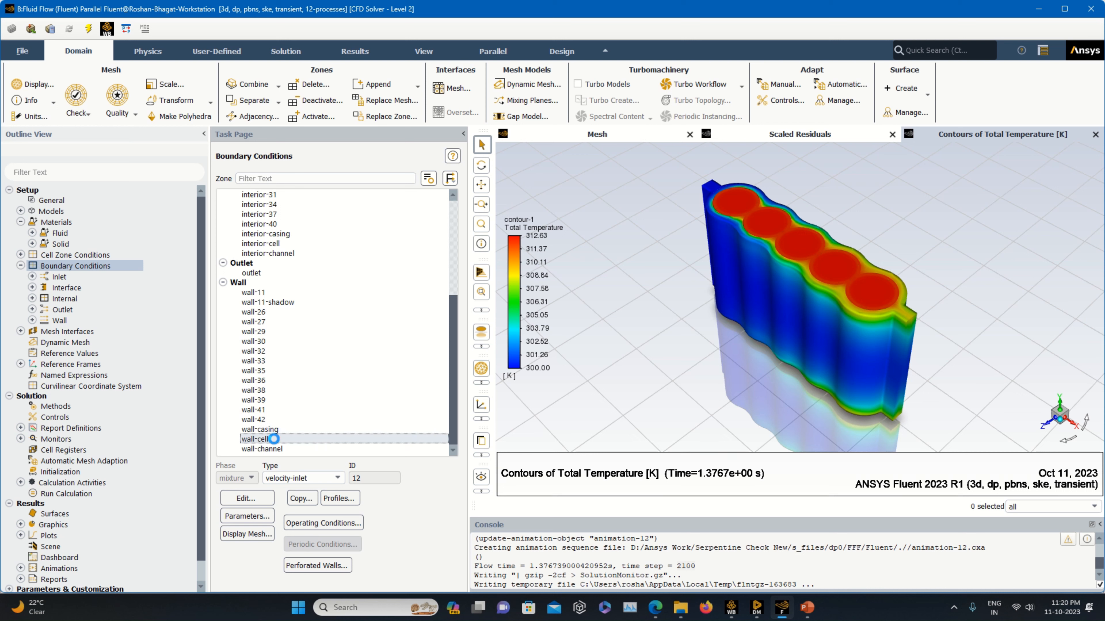
pyautogui.click(242, 502)
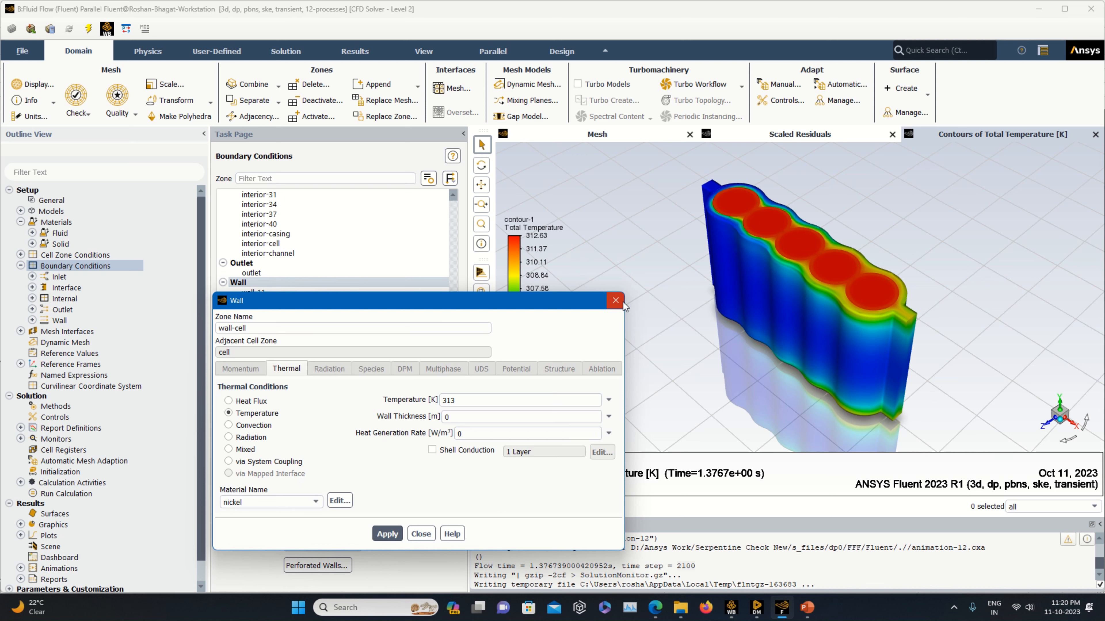
pyautogui.click(304, 503)
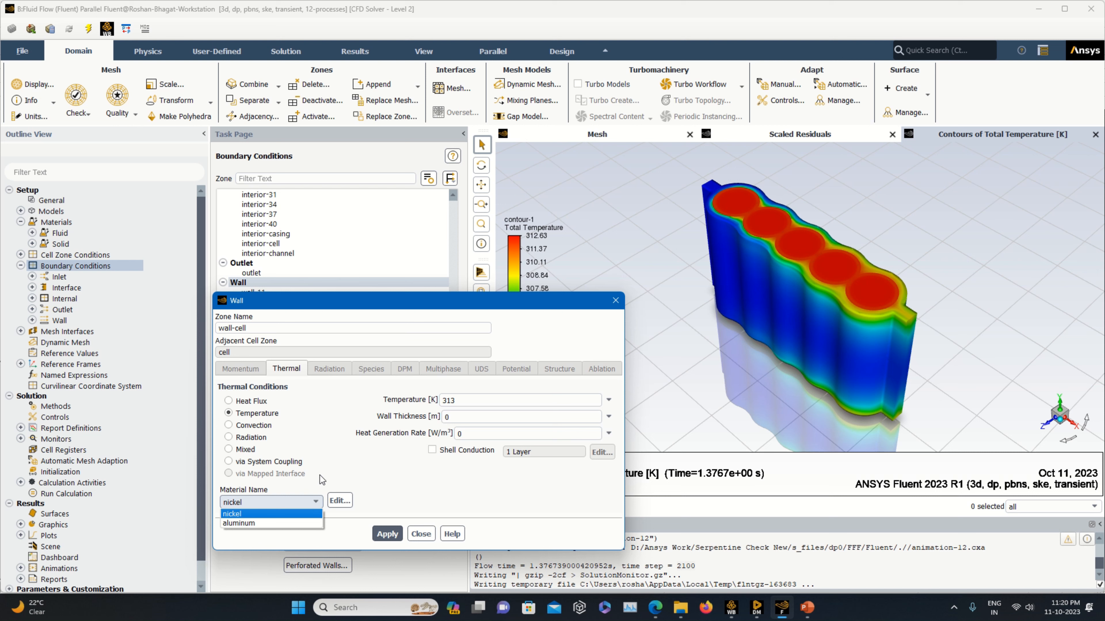
pyautogui.click(324, 483)
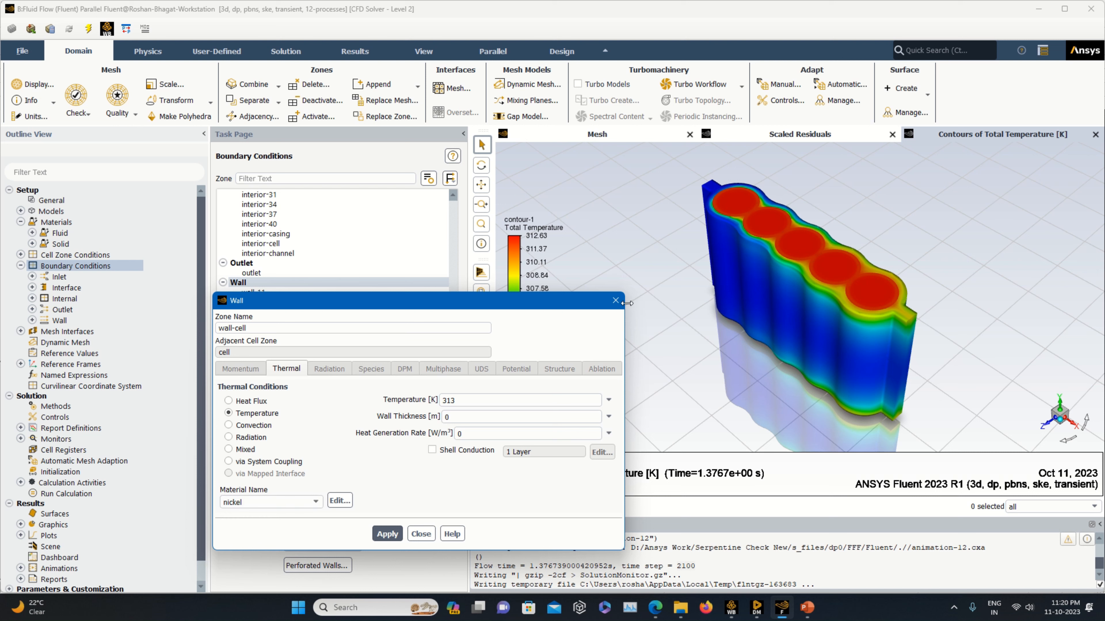
pyautogui.click(615, 300)
# Review the wall-casing boundary's thermal conditions and material.
pyautogui.click(261, 449)
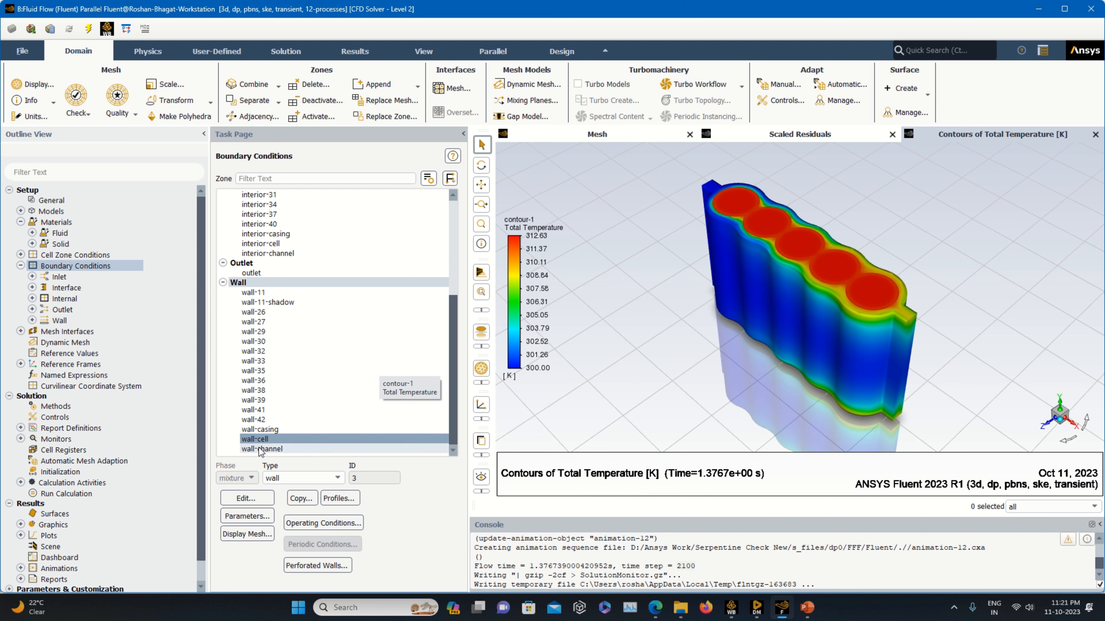
pyautogui.press('Up')
pyautogui.press('Up')
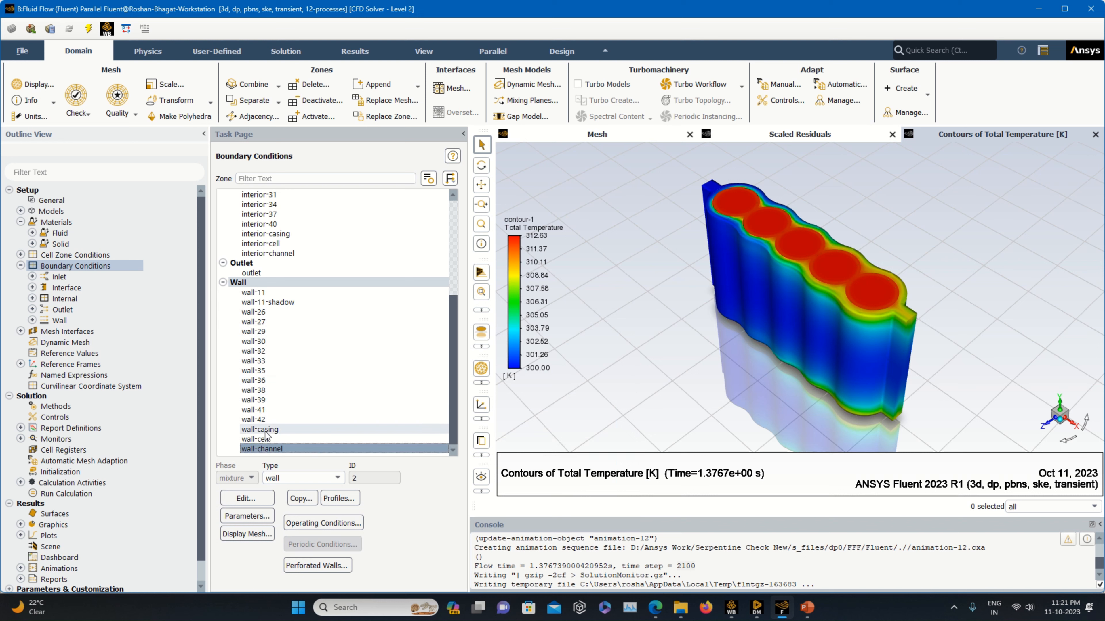
pyautogui.click(256, 499)
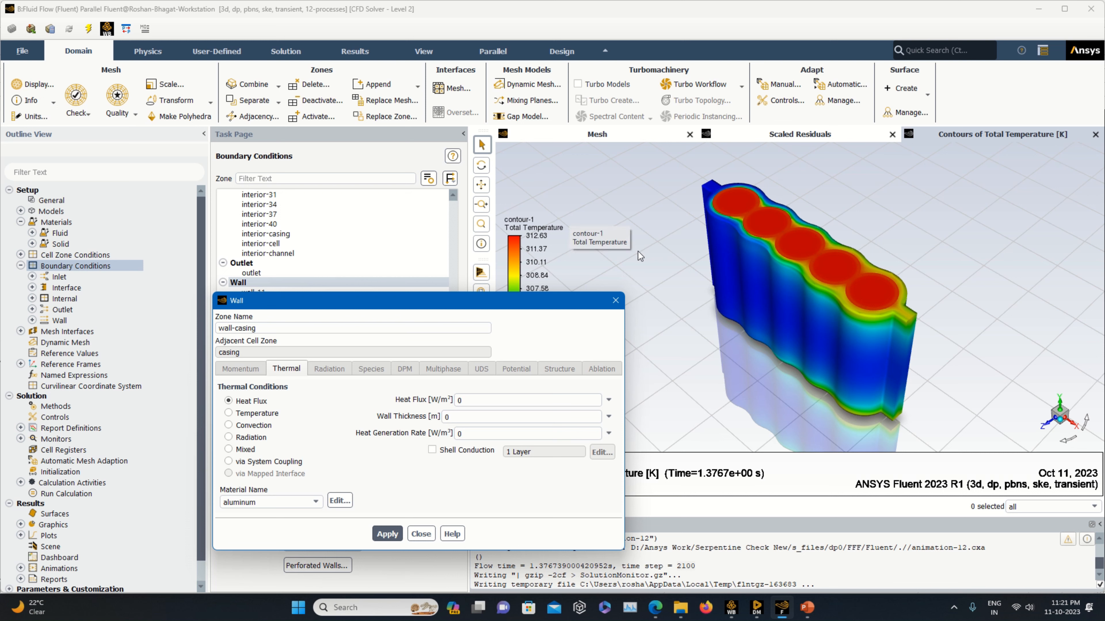
pyautogui.click(616, 301)
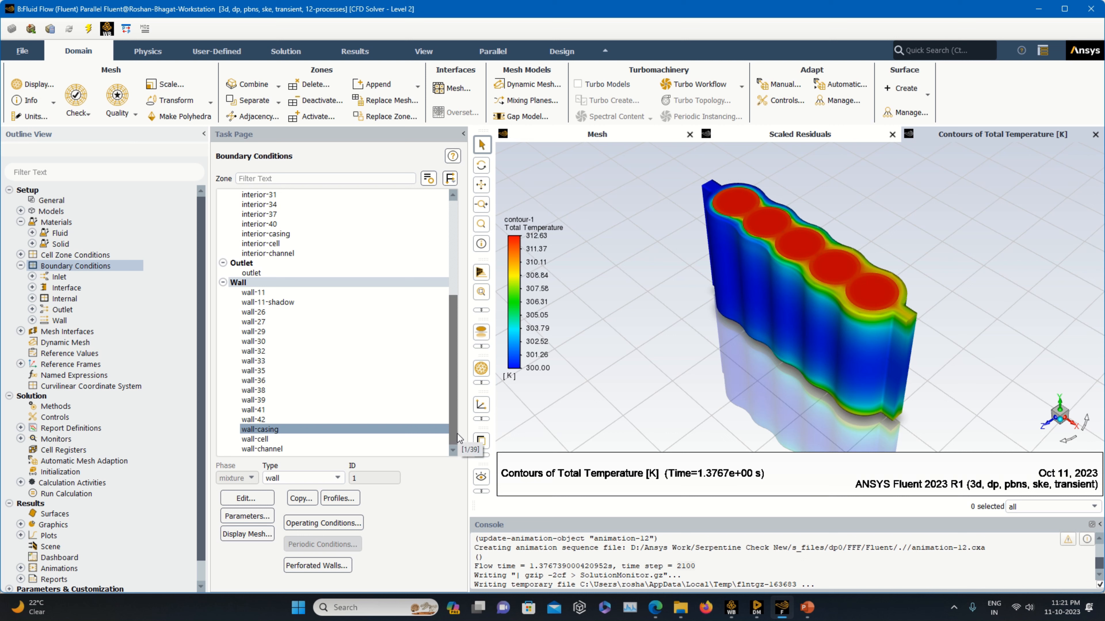
# Open the animation-12 solution animation definition under calculation activities.
pyautogui.click(20, 265)
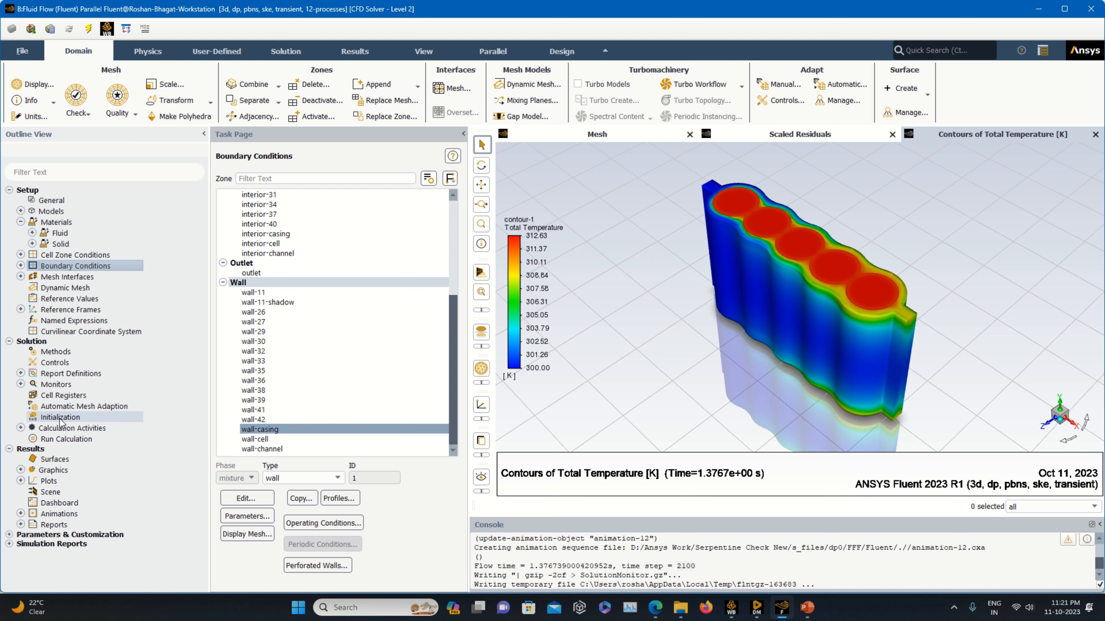
pyautogui.click(60, 418)
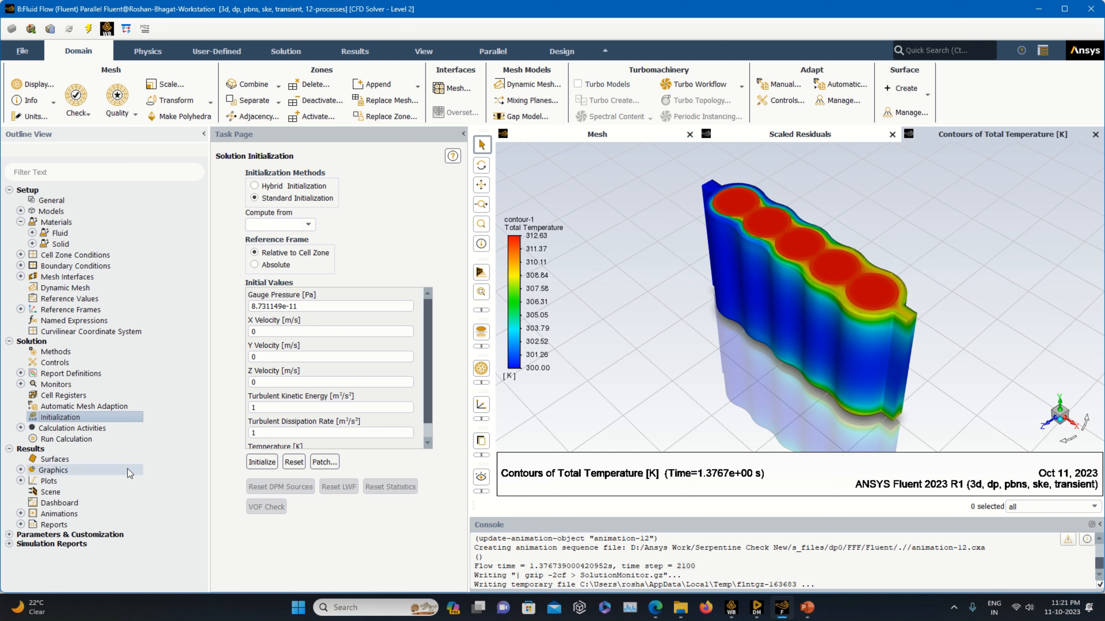
pyautogui.click(93, 435)
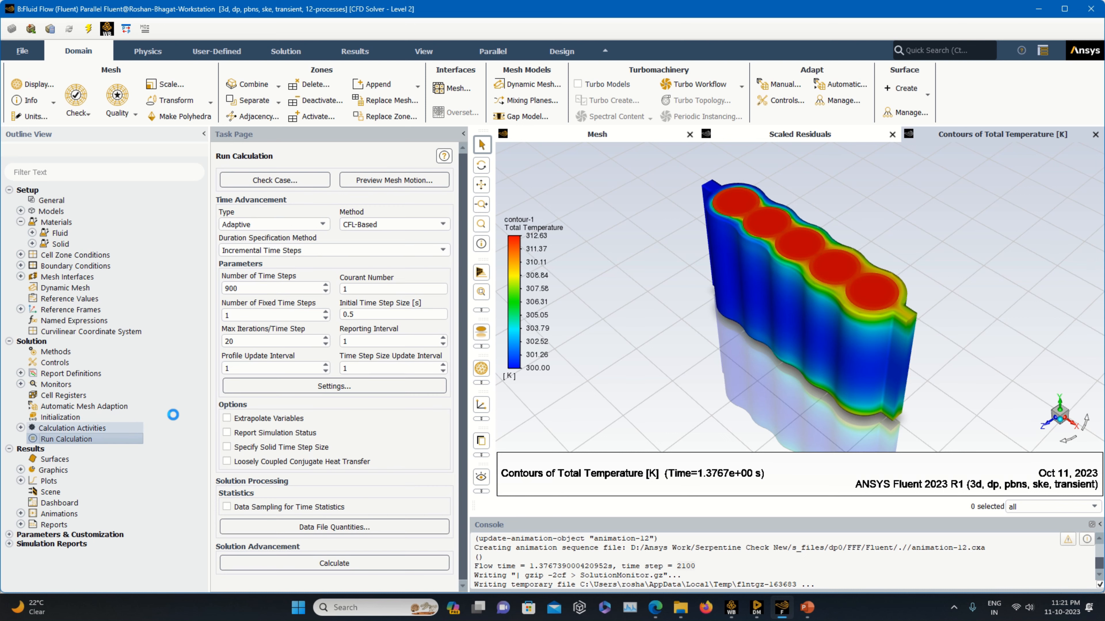
pyautogui.click(22, 429)
pyautogui.click(32, 472)
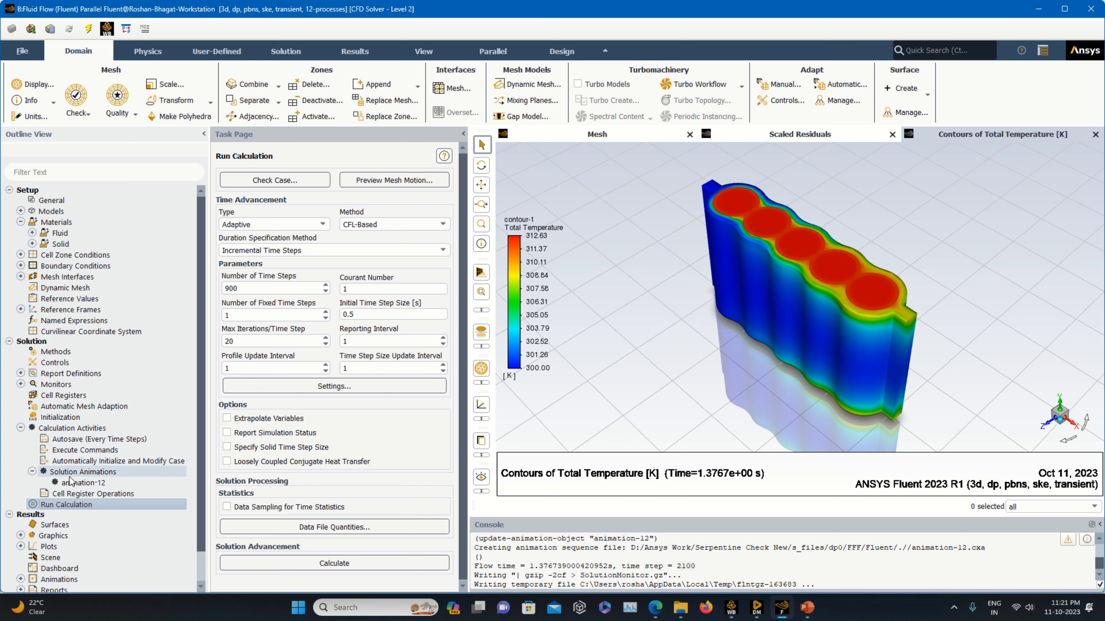
pyautogui.click(80, 483)
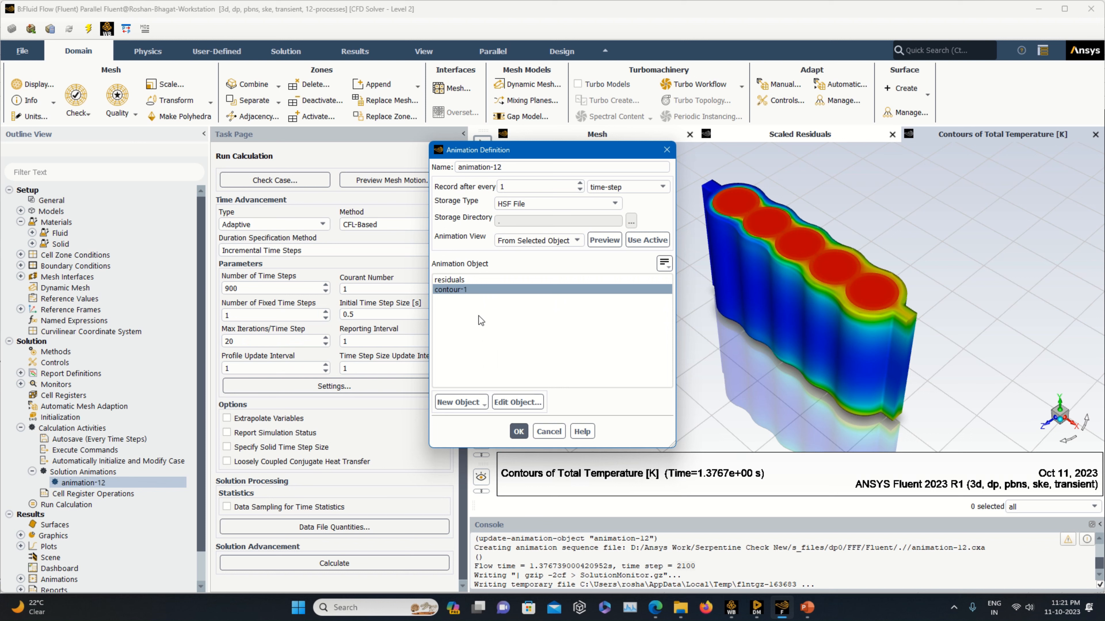
pyautogui.click(461, 405)
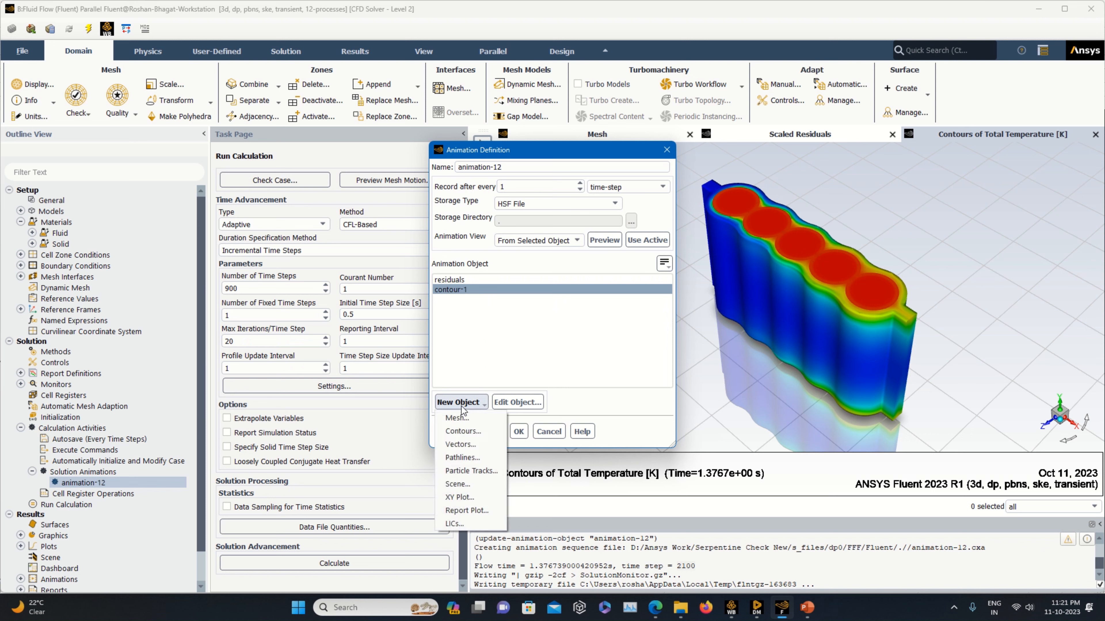
pyautogui.click(483, 428)
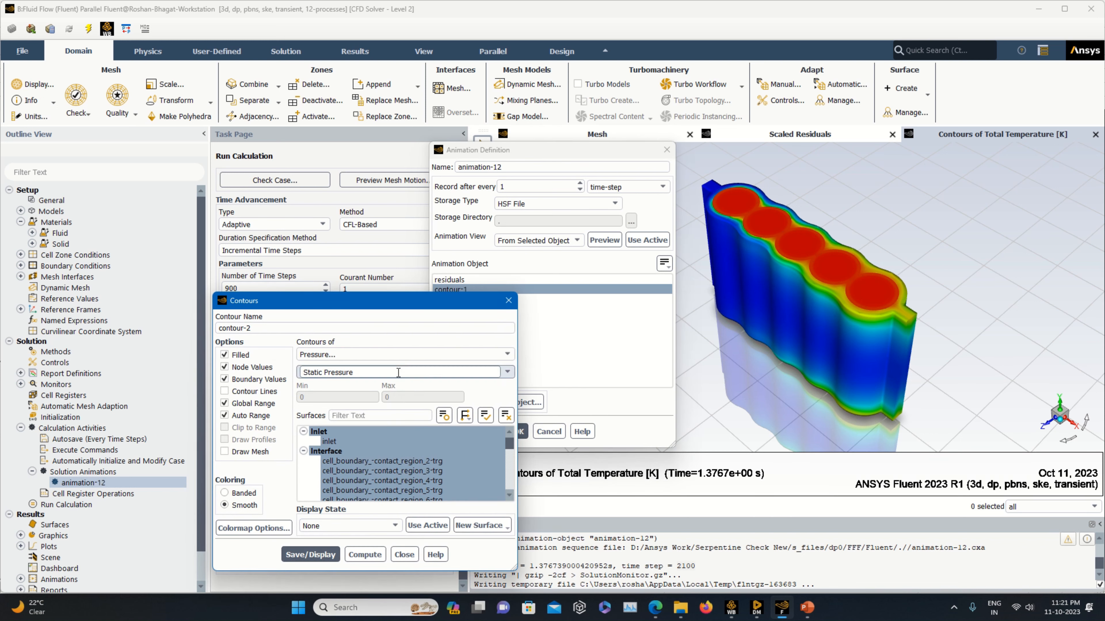
pyautogui.click(439, 452)
pyautogui.scroll(-3, 439, 452)
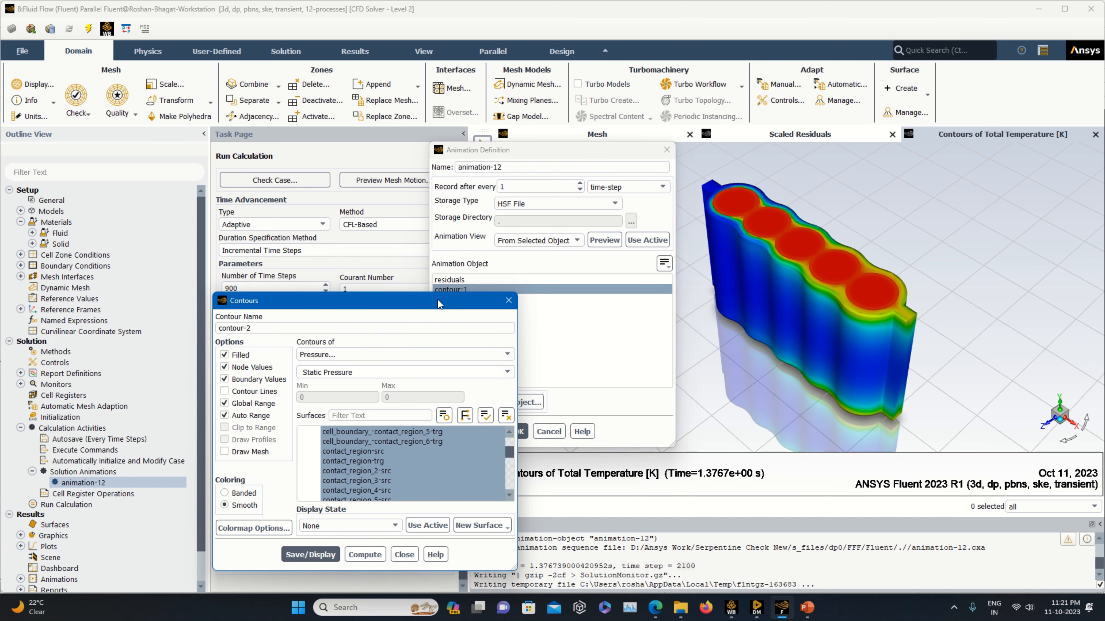
pyautogui.moveTo(438, 300); pyautogui.dragTo(587, 303)
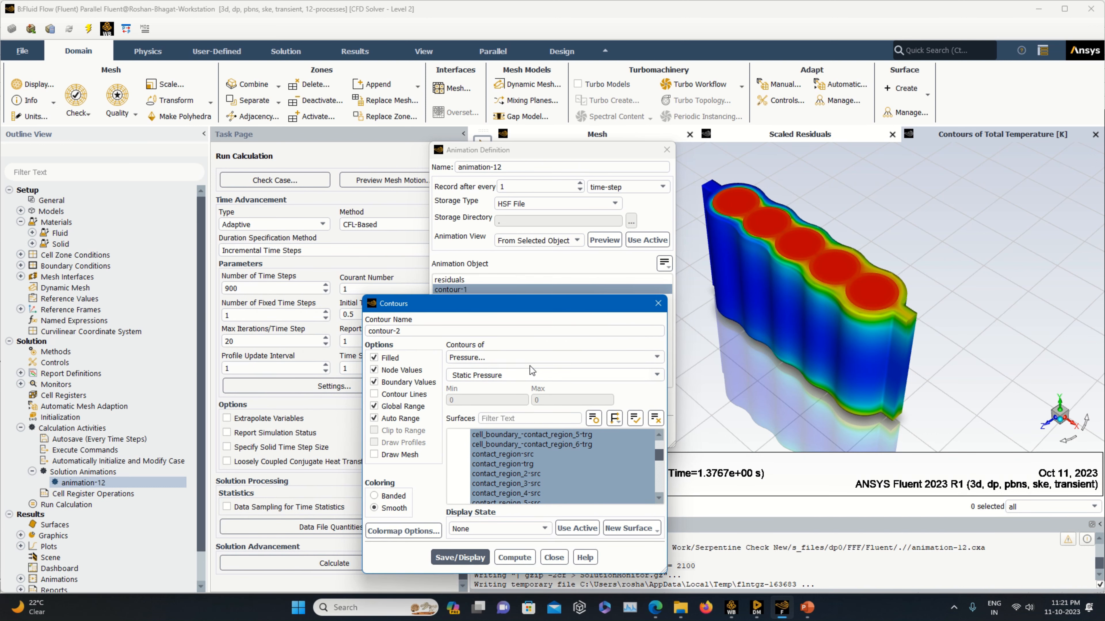
pyautogui.click(544, 359)
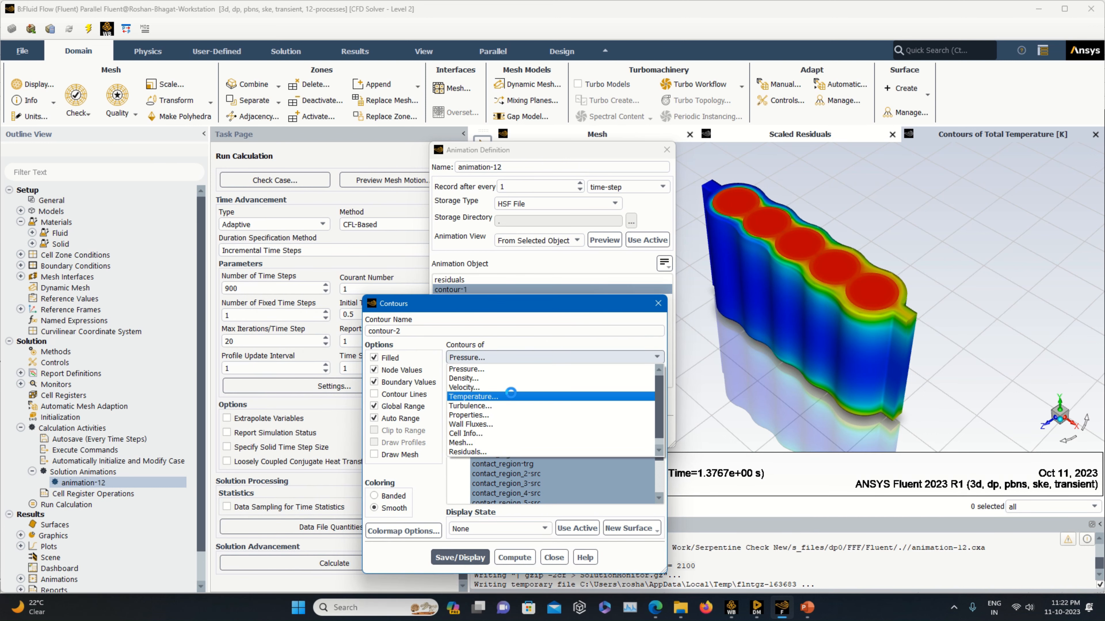
pyautogui.click(510, 395)
pyautogui.click(652, 376)
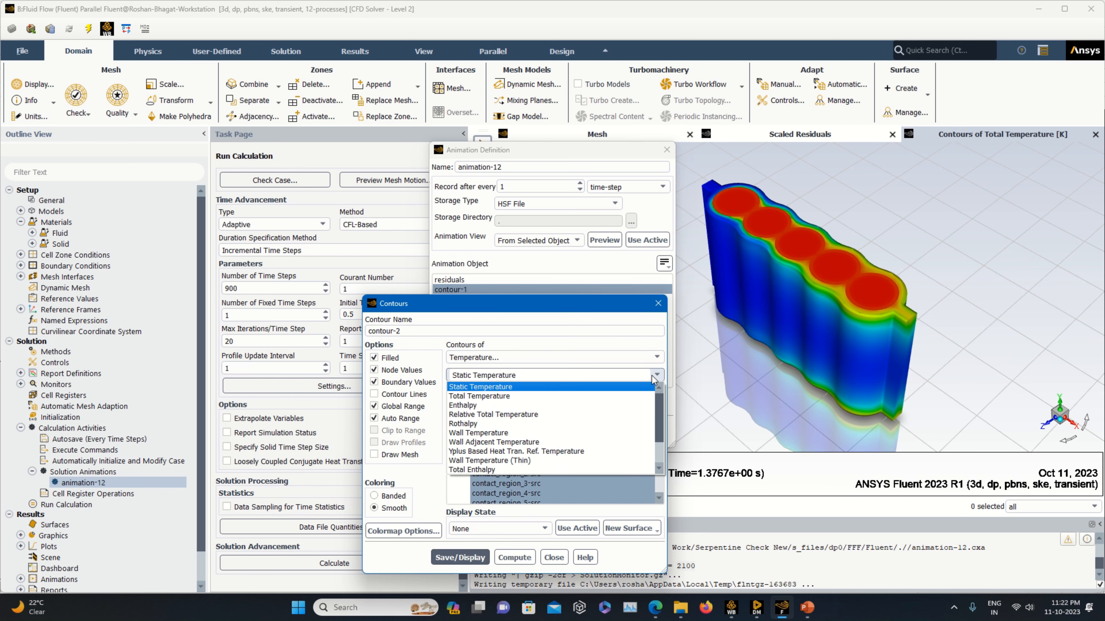
pyautogui.click(656, 305)
pyautogui.click(656, 305)
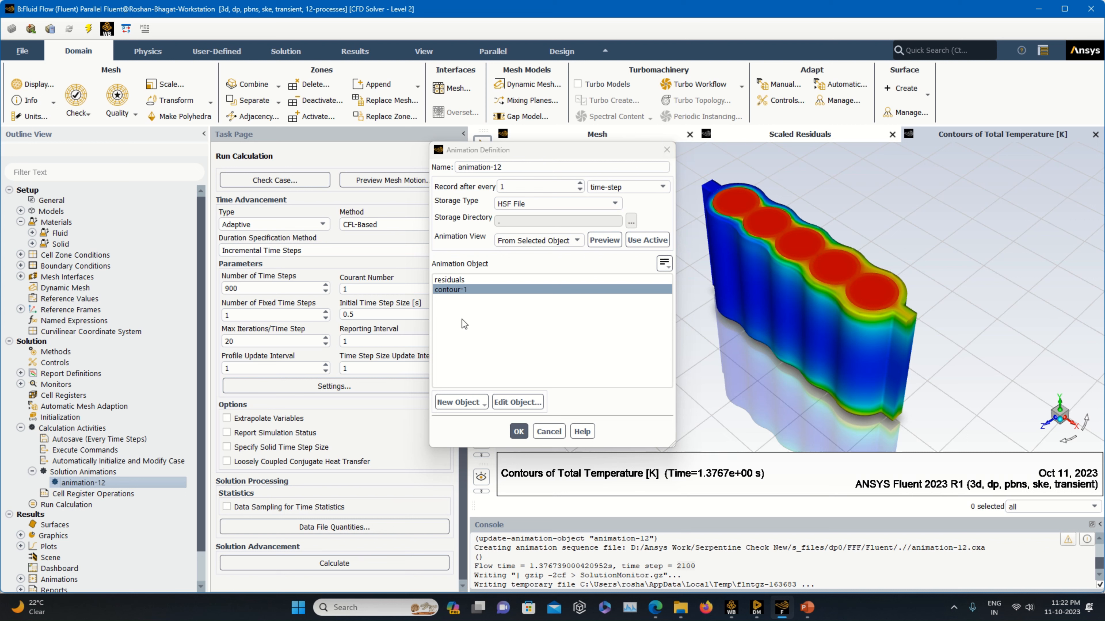
pyautogui.click(673, 149)
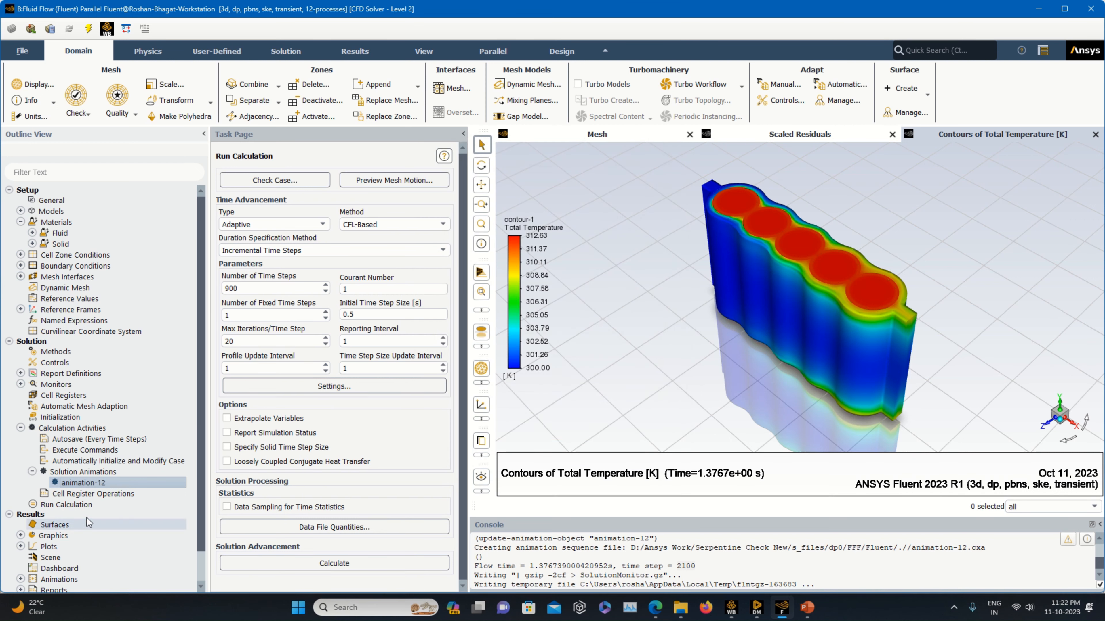
# Set the calculation activities to autosave every 20 time steps.
pyautogui.click(74, 429)
pyautogui.doubleClick(76, 429)
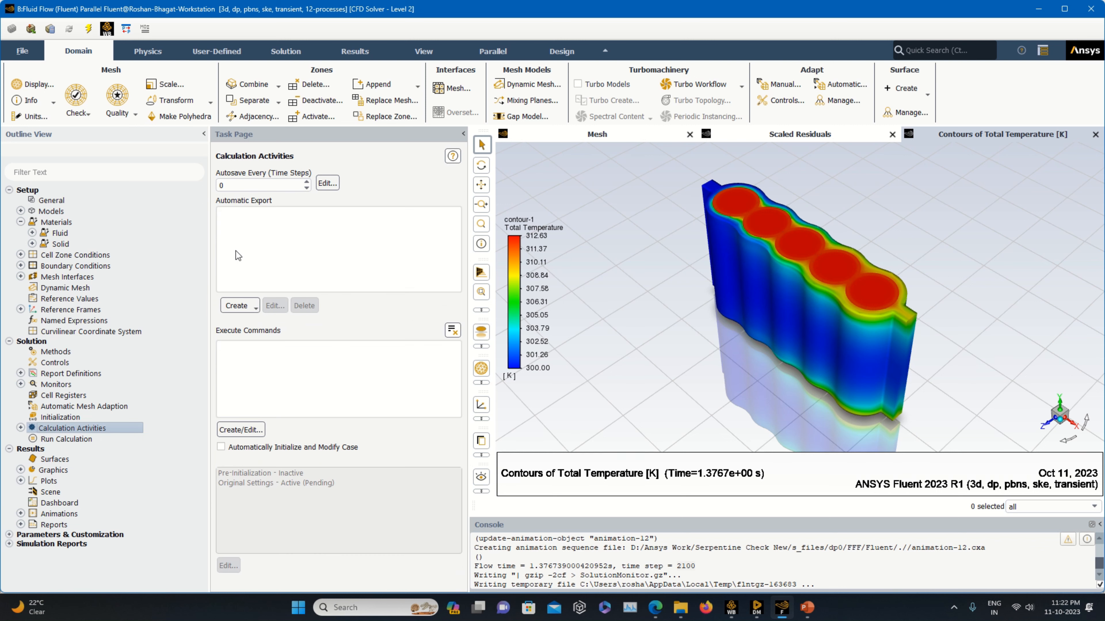
pyautogui.doubleClick(222, 185)
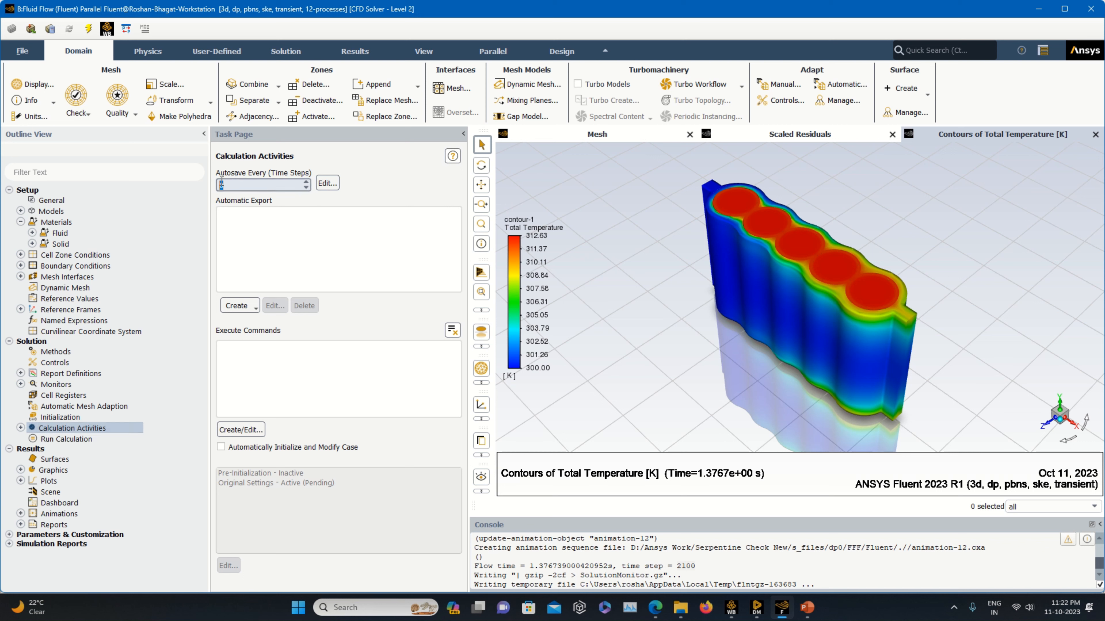
pyautogui.write('20')
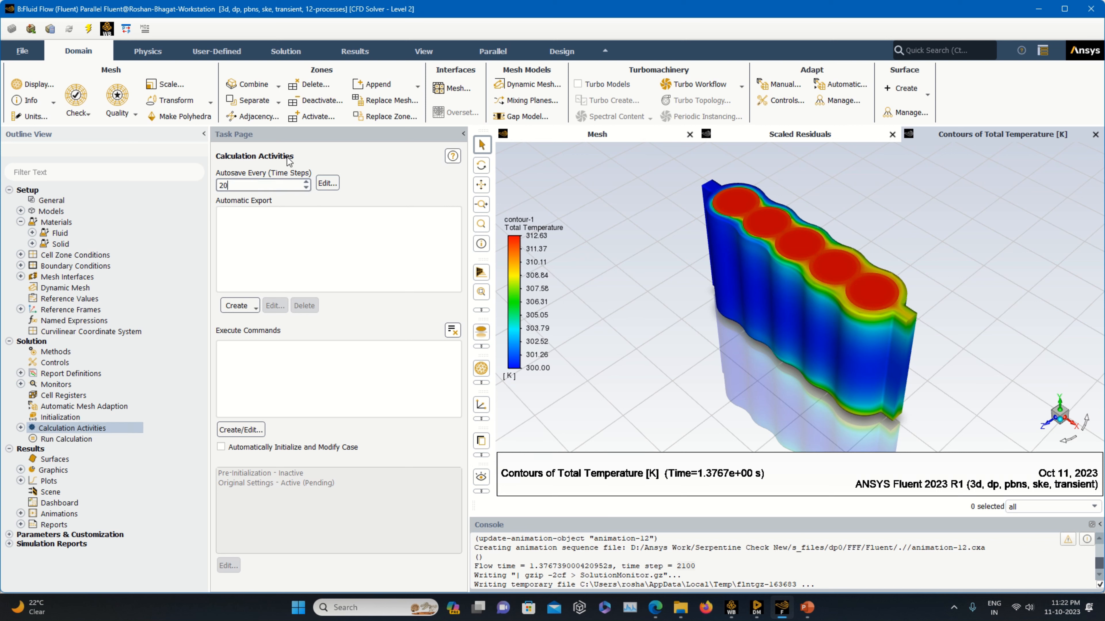
# Set the number of time steps for the run calculation to 50.
pyautogui.click(81, 441)
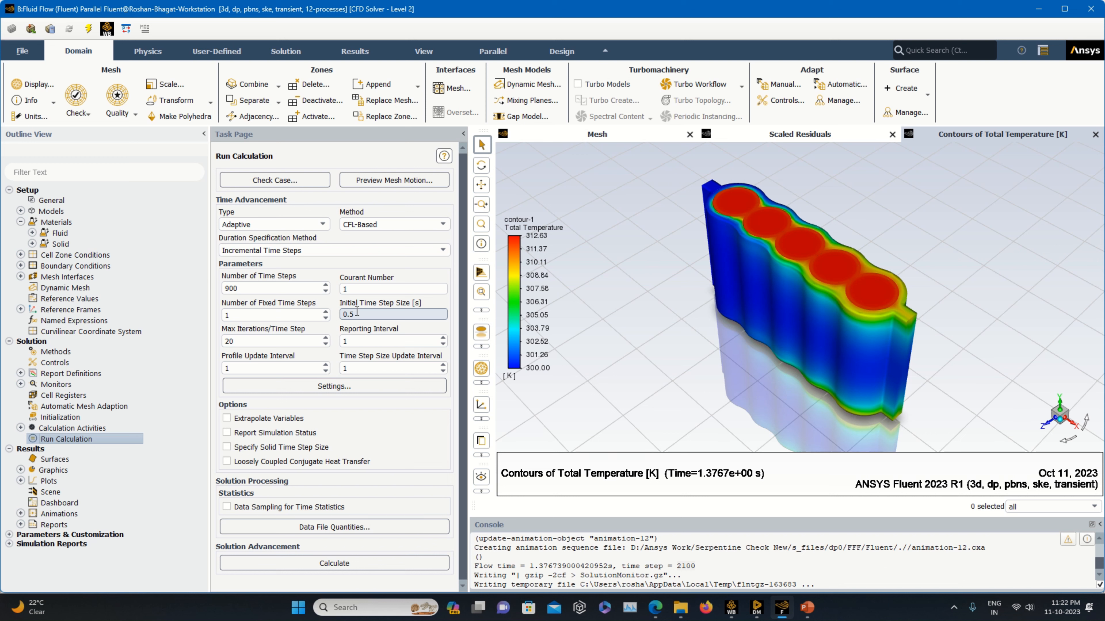
pyautogui.moveTo(262, 292); pyautogui.dragTo(171, 309)
pyautogui.write('50')
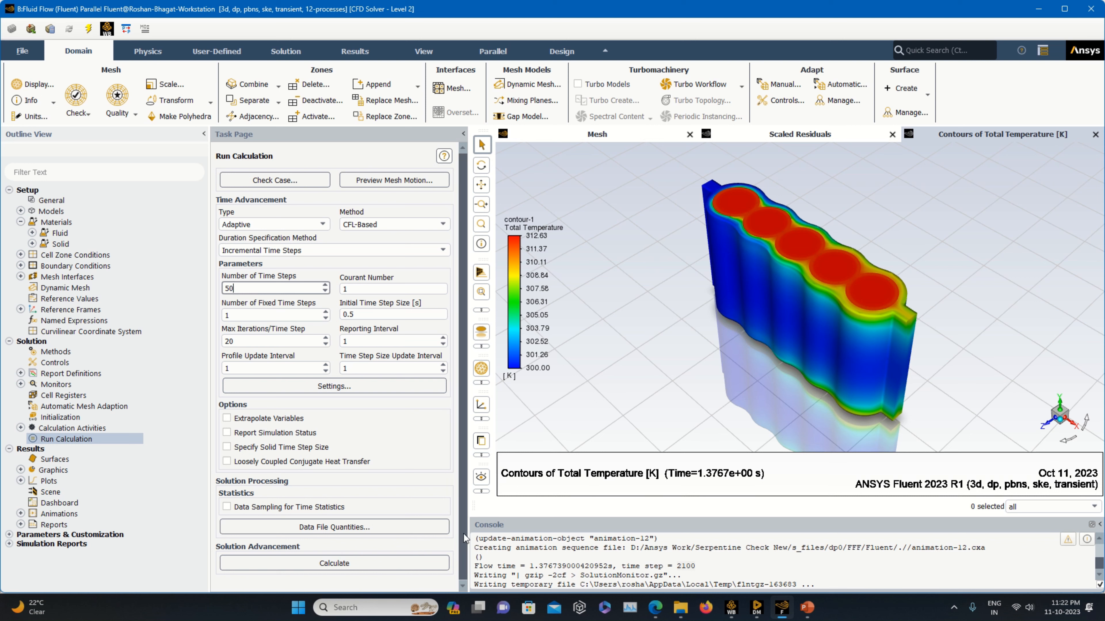
# Start the calculation, applying the changed settings to current and future calculations.
pyautogui.click(327, 563)
pyautogui.click(304, 343)
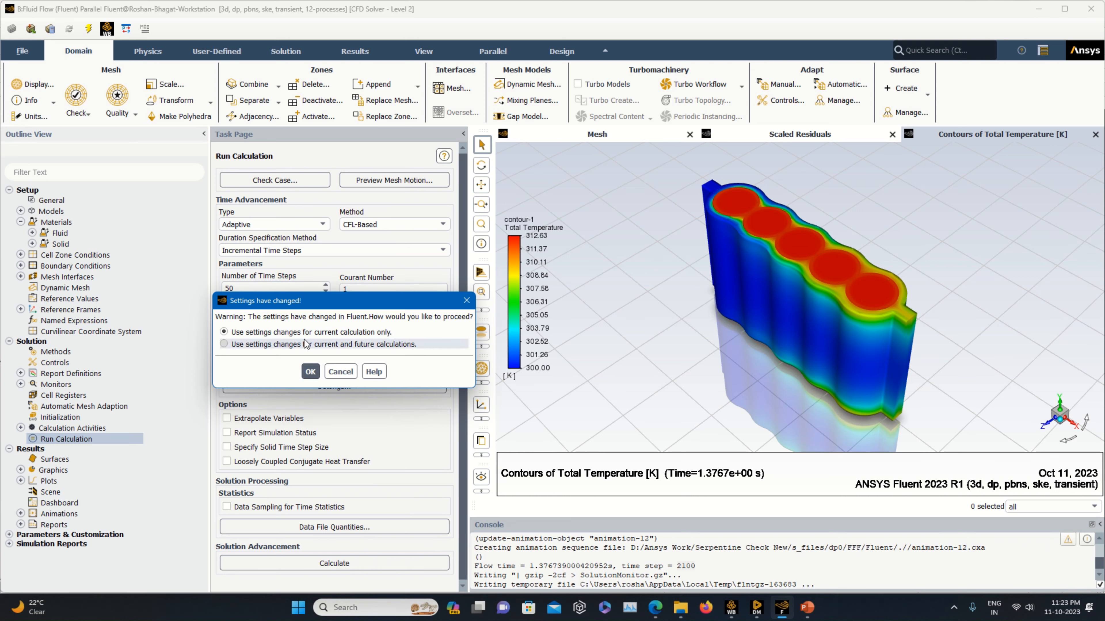
pyautogui.click(308, 371)
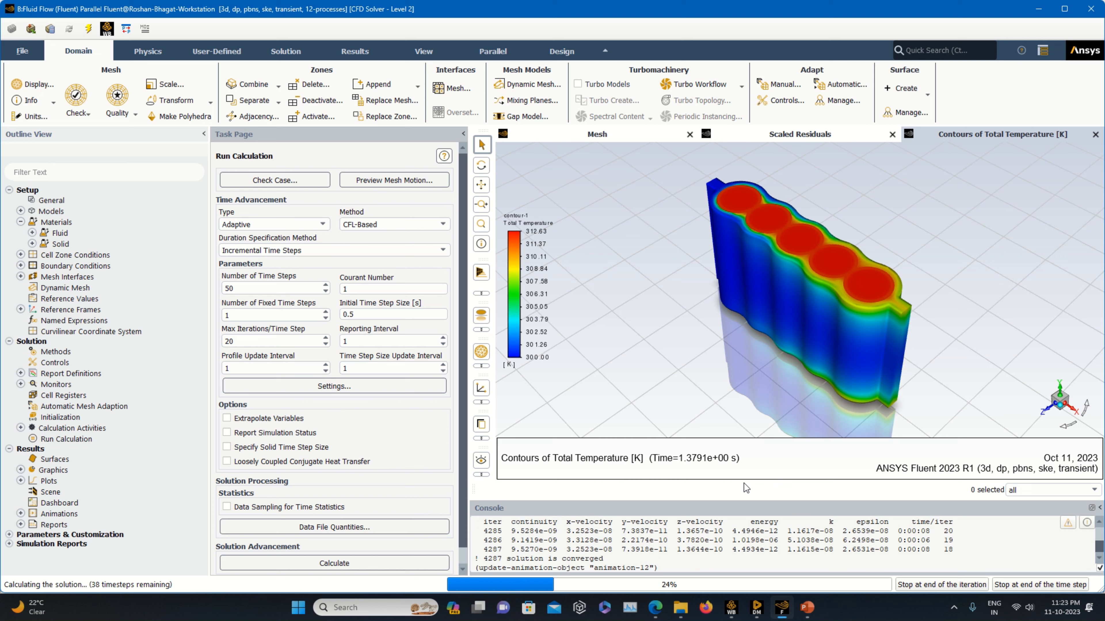
# Close Fluent, applying the changed settings to the current calculation only.
pyautogui.moveTo(655, 44)
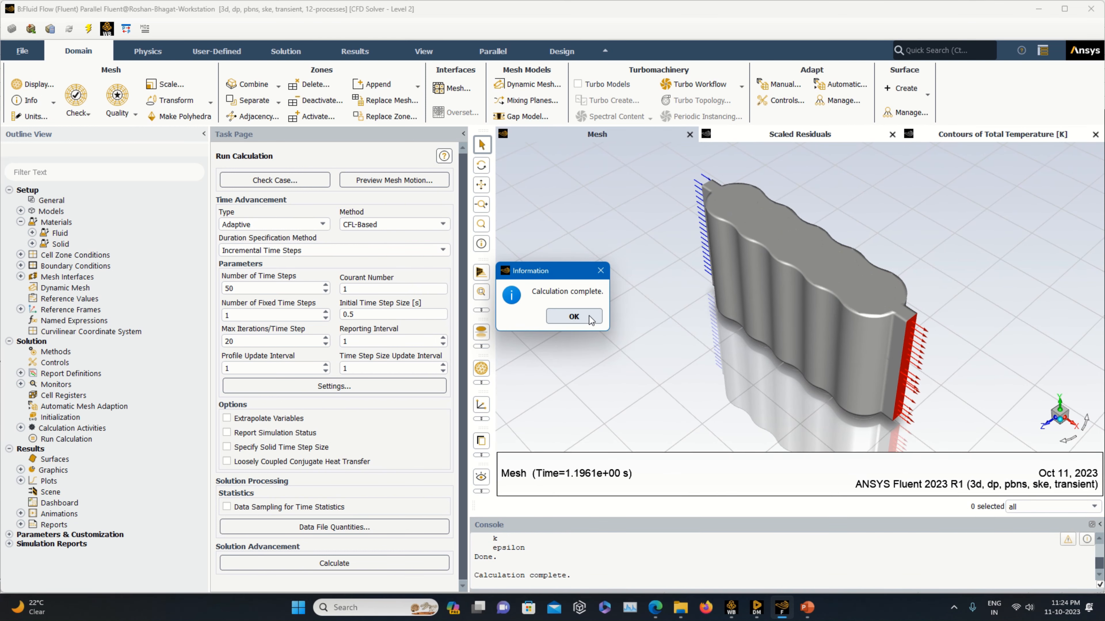
pyautogui.click(733, 611)
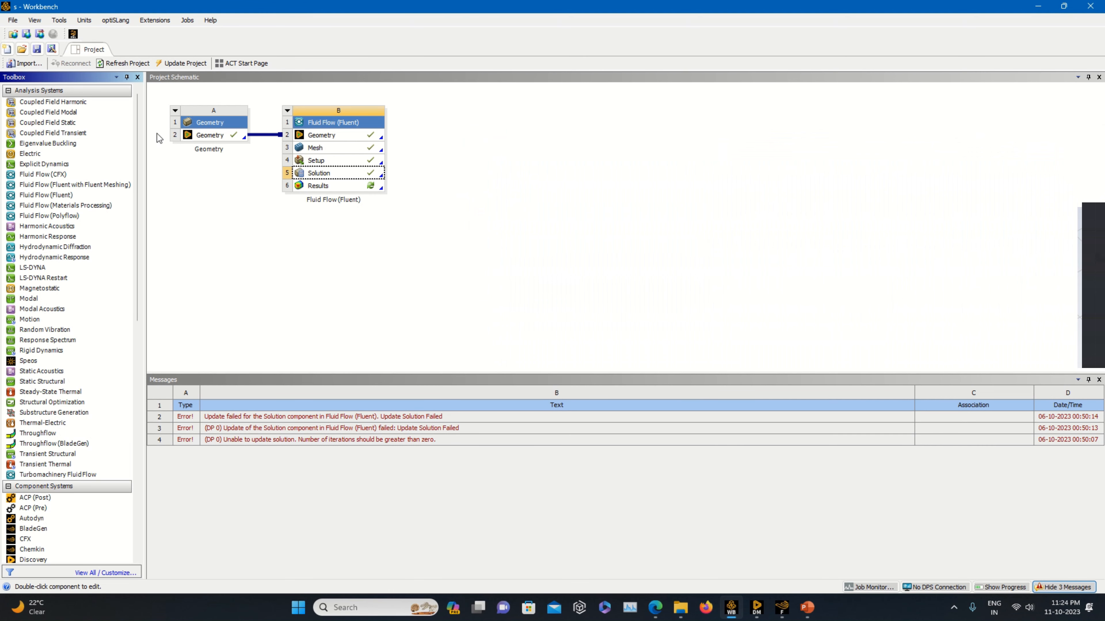
pyautogui.click(38, 49)
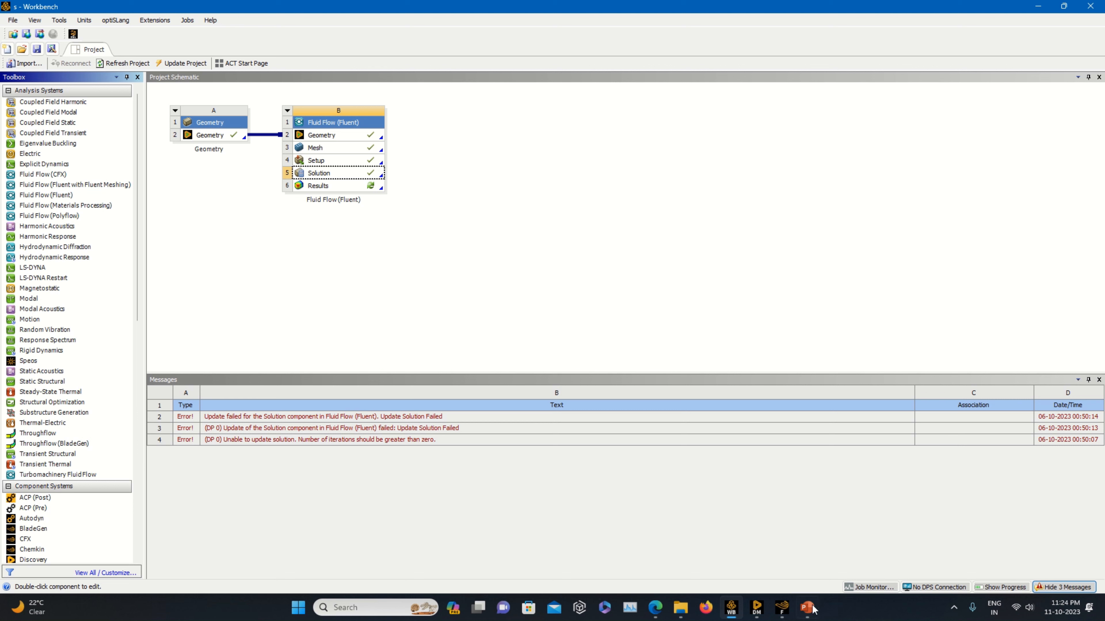
pyautogui.click(782, 611)
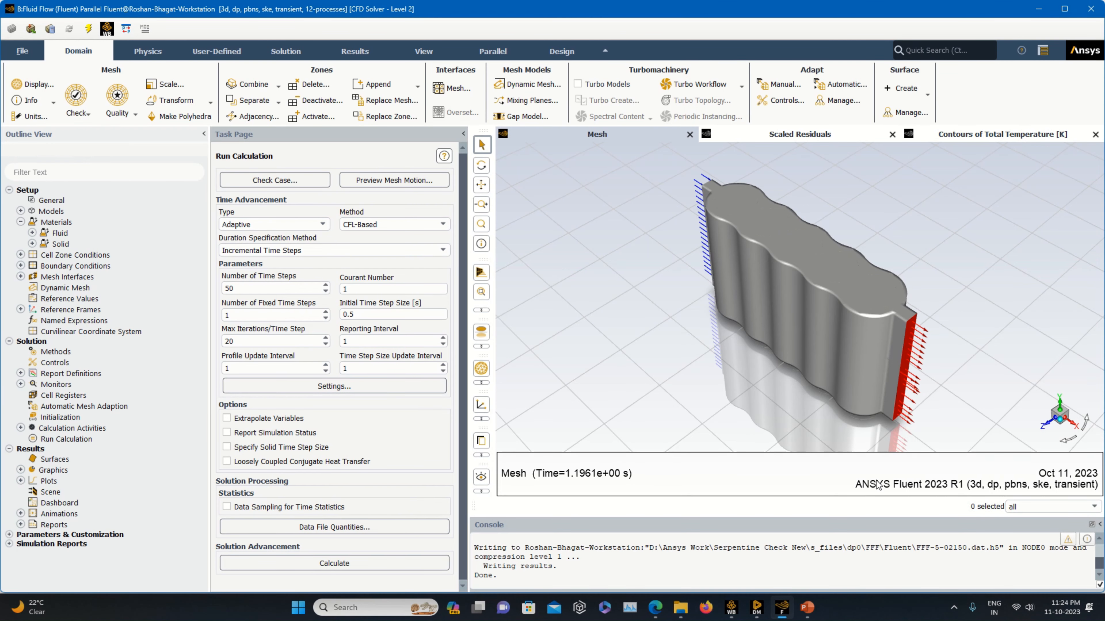
pyautogui.click(20, 51)
pyautogui.click(31, 345)
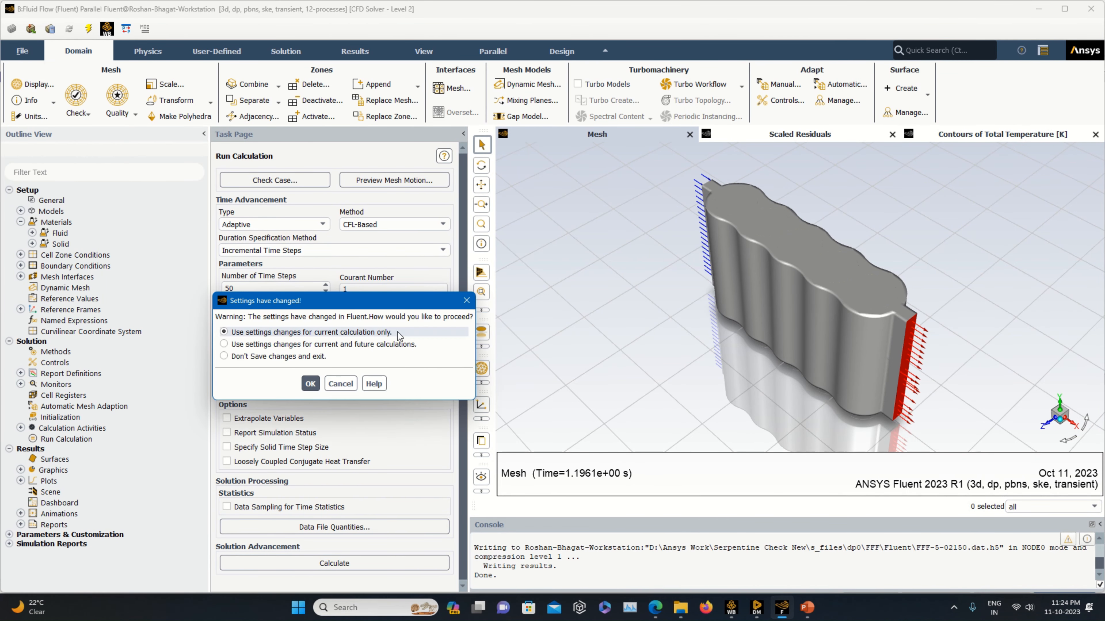
pyautogui.click(311, 385)
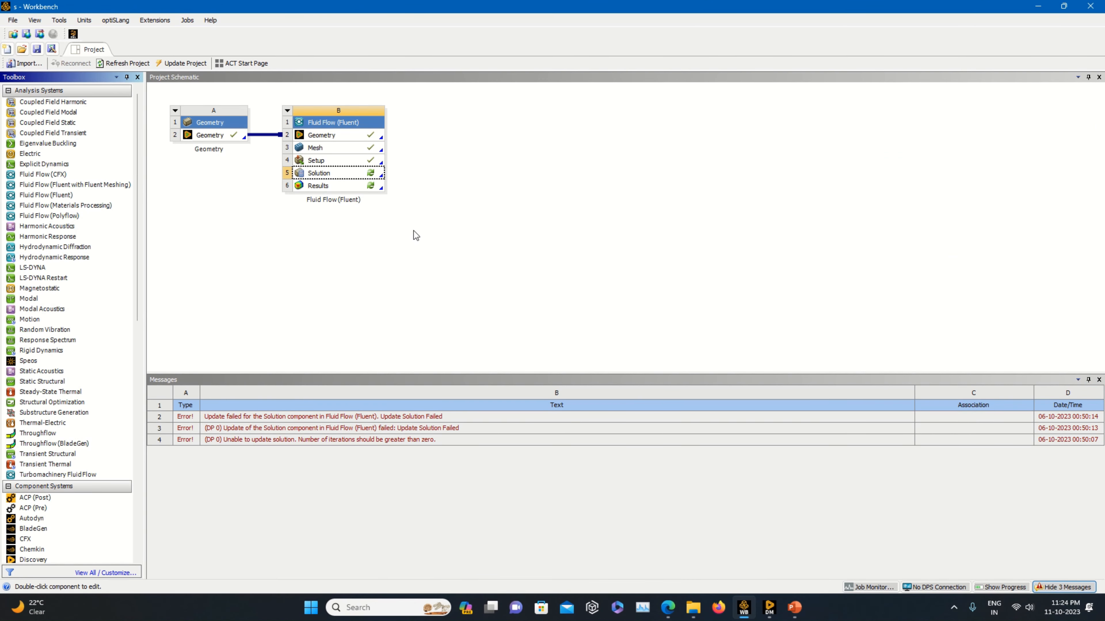
# In Workbench, edit the Fluent system's Results cell to open it in CFD-Post.
pyautogui.click(371, 190)
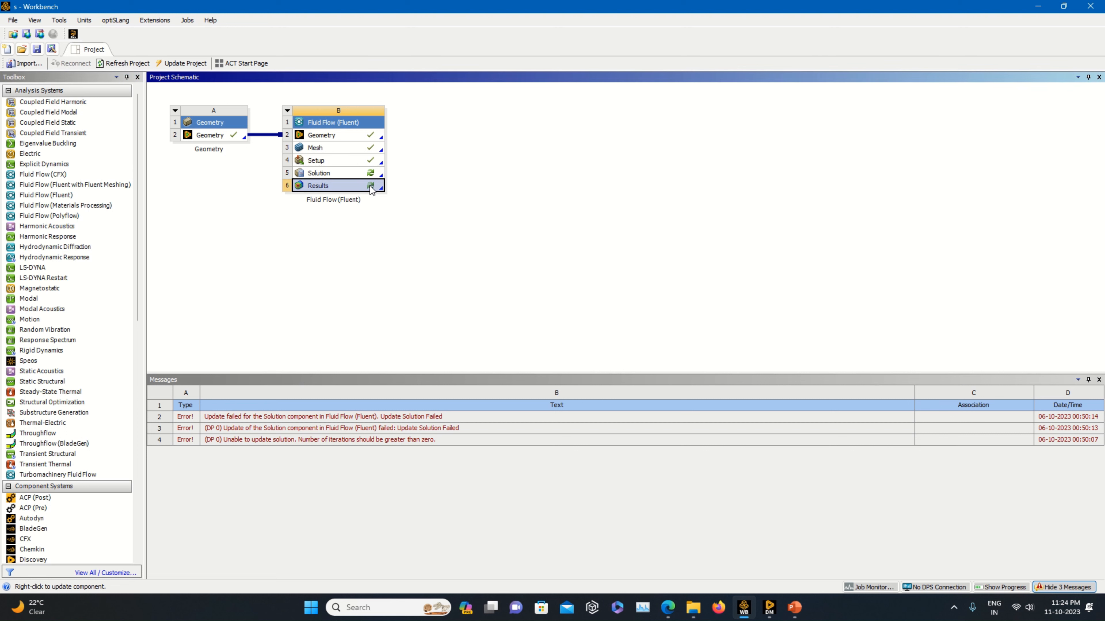
pyautogui.rightClick(371, 190)
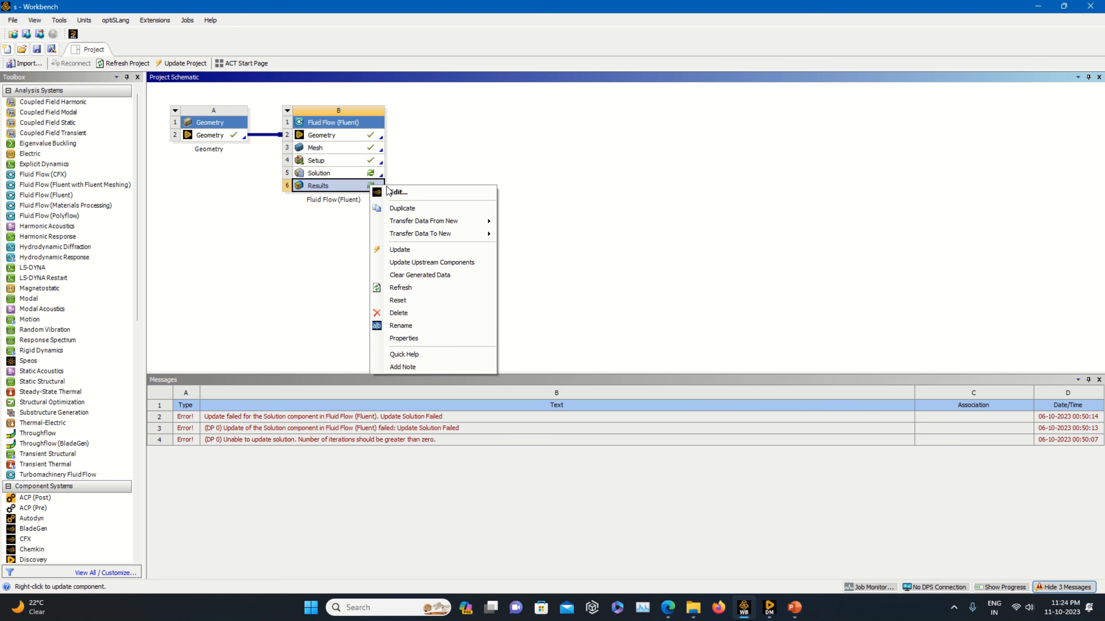
pyautogui.click(396, 192)
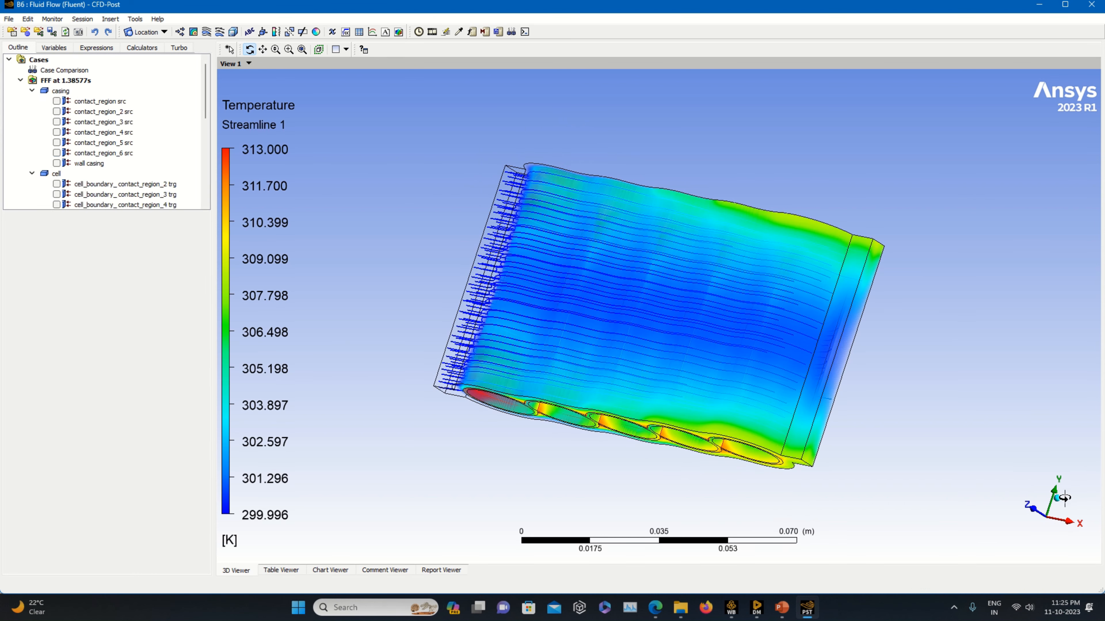
# Reset the view to isometric and inspect the Volume Rendering 1 definition settings.
pyautogui.click(1058, 499)
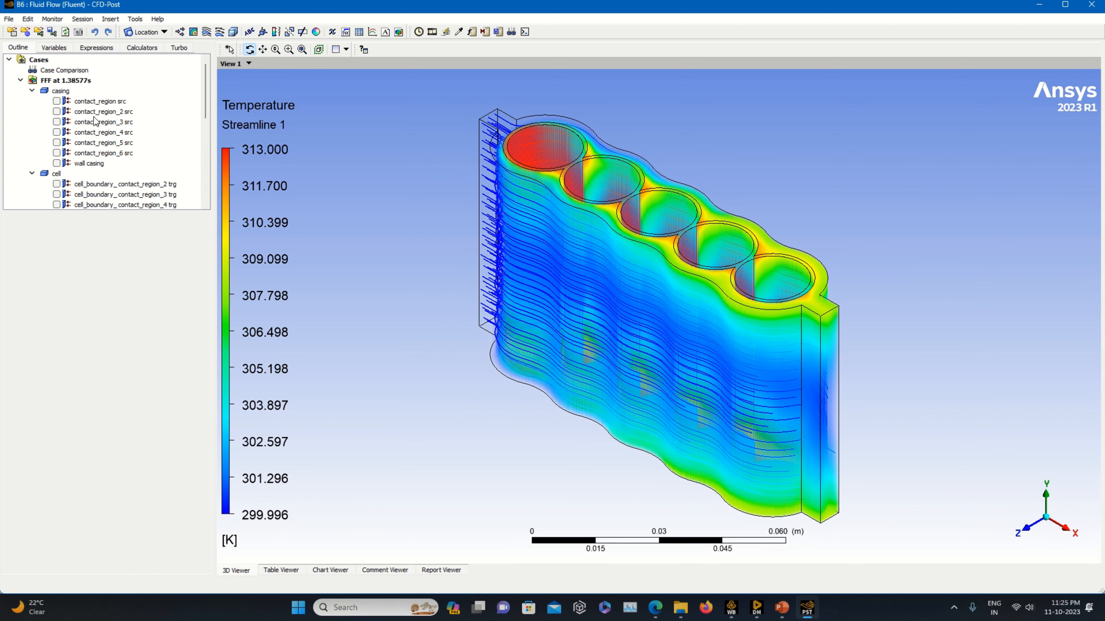
pyautogui.scroll(-2, 98, 121)
pyautogui.scroll(-3, 98, 121)
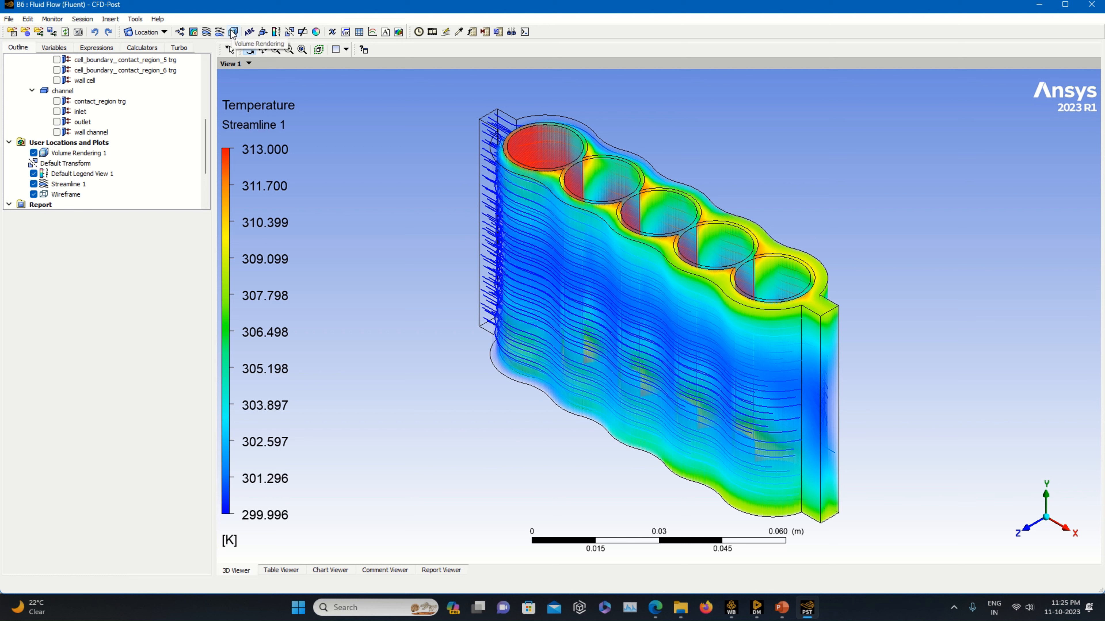
pyautogui.click(105, 153)
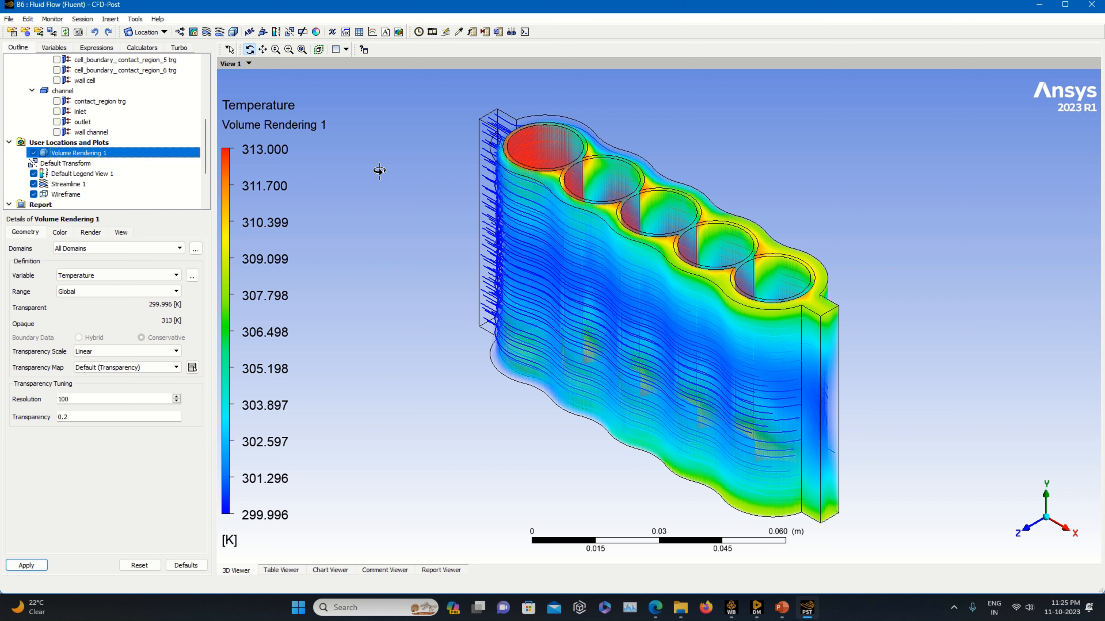
pyautogui.click(95, 278)
pyautogui.click(95, 277)
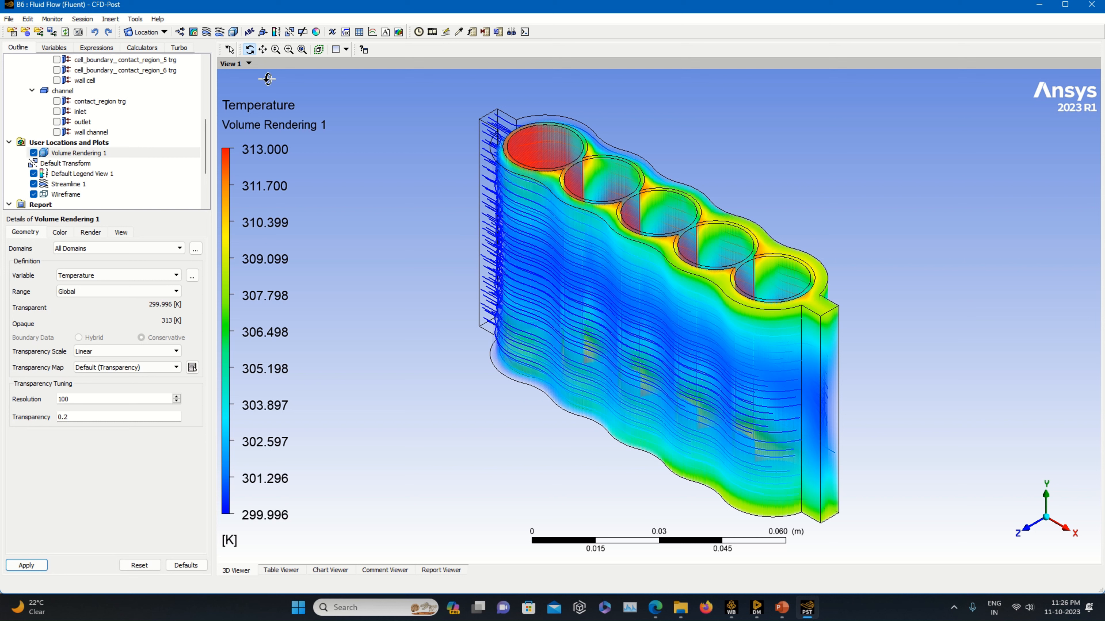
# Inspect the colour settings of the existing Streamline 1 object.
pyautogui.click(207, 32)
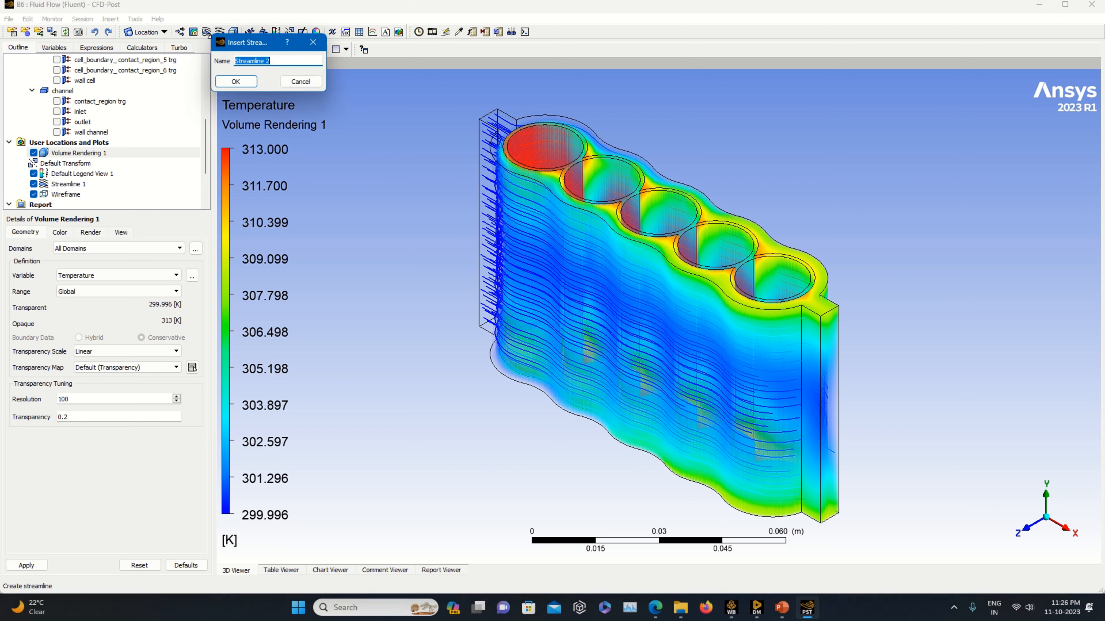
pyautogui.click(321, 42)
pyautogui.click(68, 183)
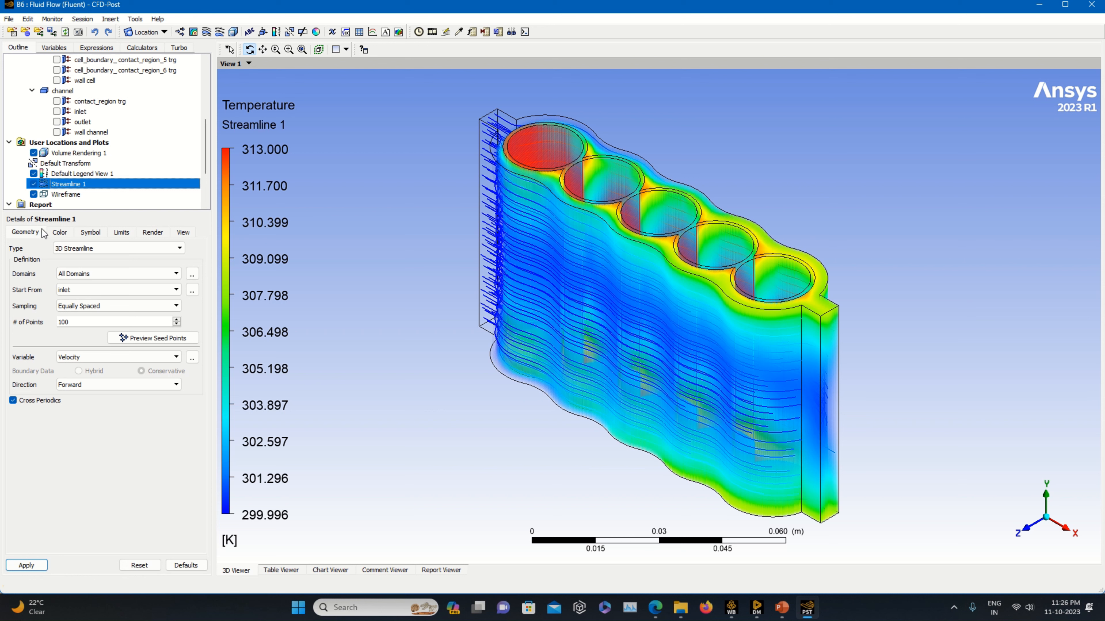
pyautogui.click(58, 233)
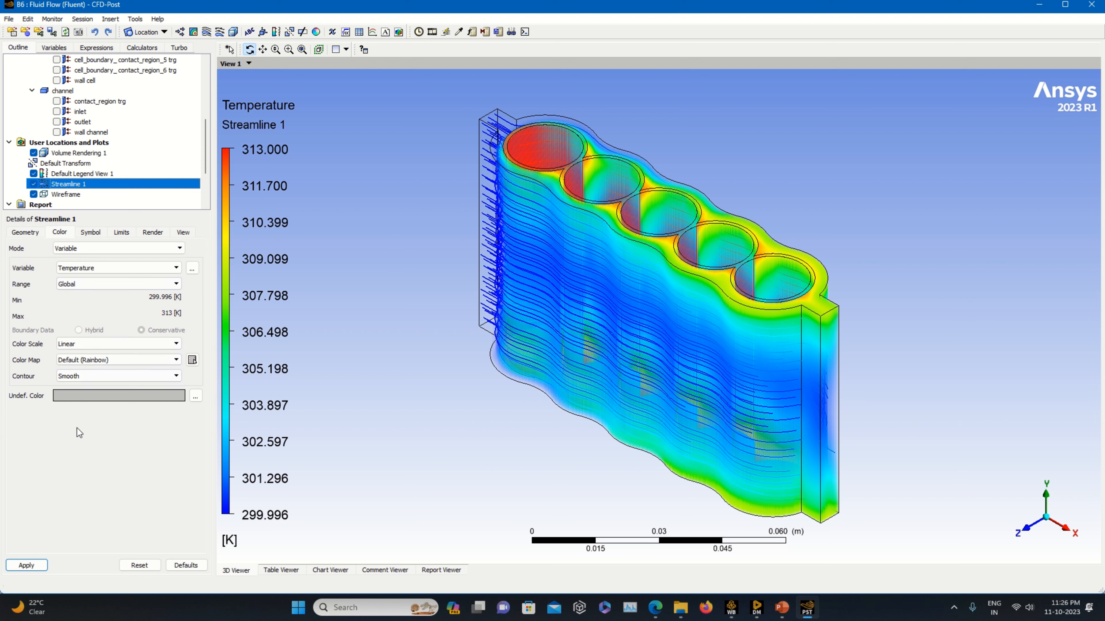
pyautogui.click(83, 462)
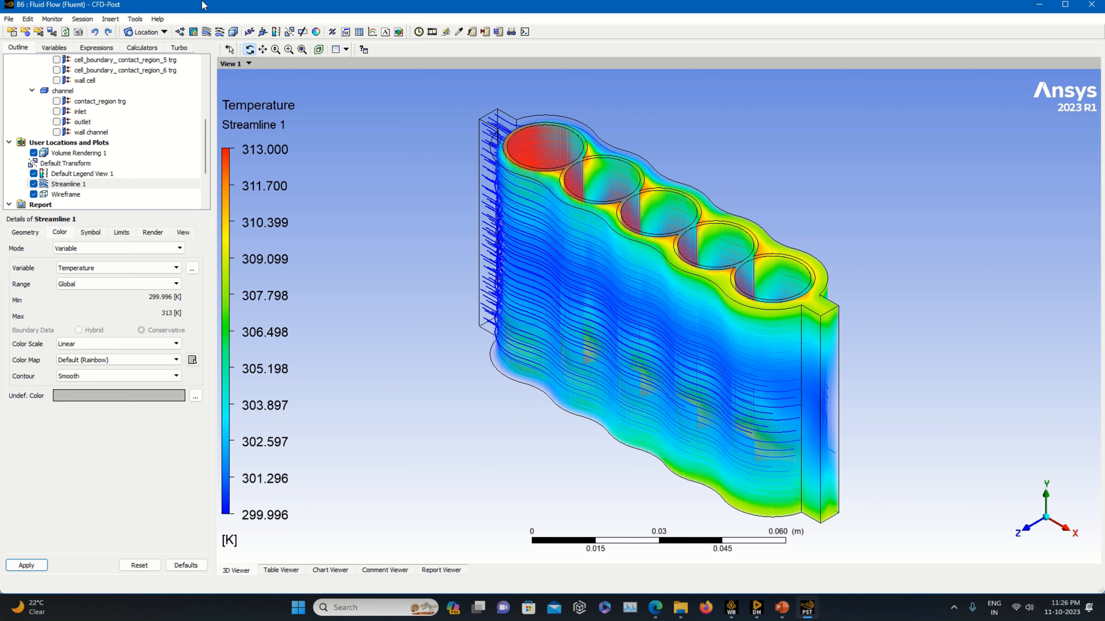
# Insert a text object with an embedded auto annotation of type Time Value.
pyautogui.click(153, 34)
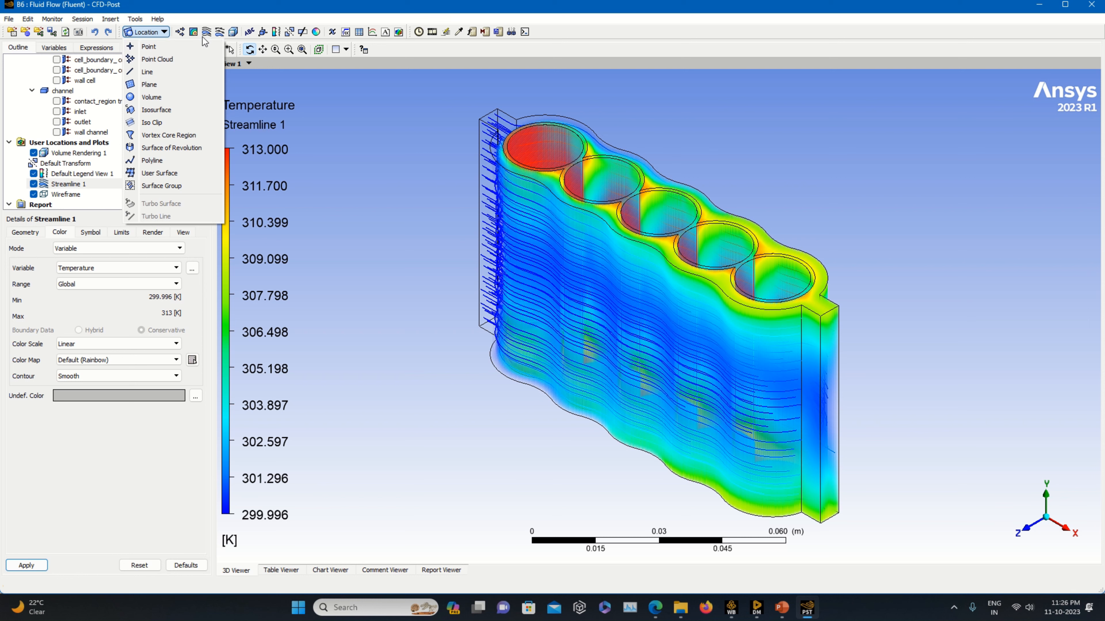
pyautogui.click(248, 33)
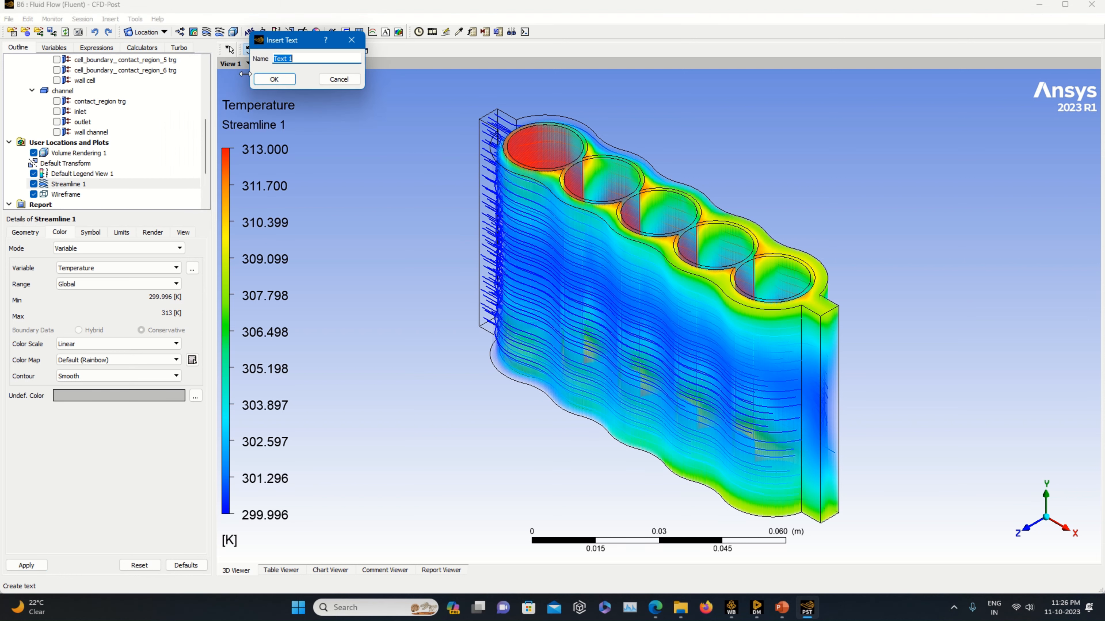
pyautogui.click(275, 79)
pyautogui.click(79, 266)
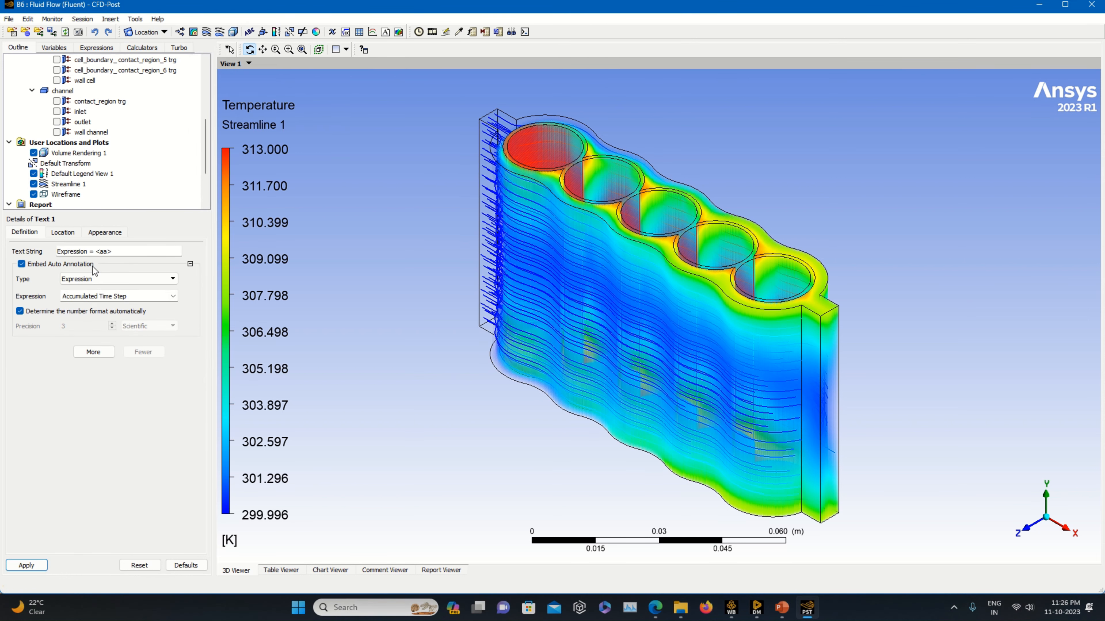
pyautogui.click(104, 280)
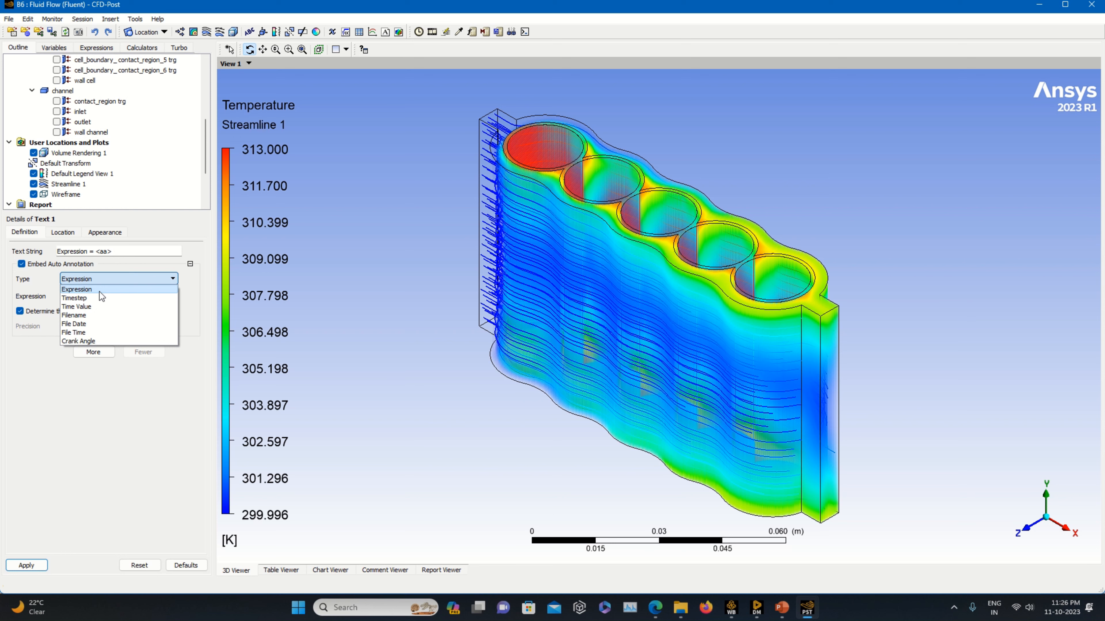
pyautogui.click(95, 308)
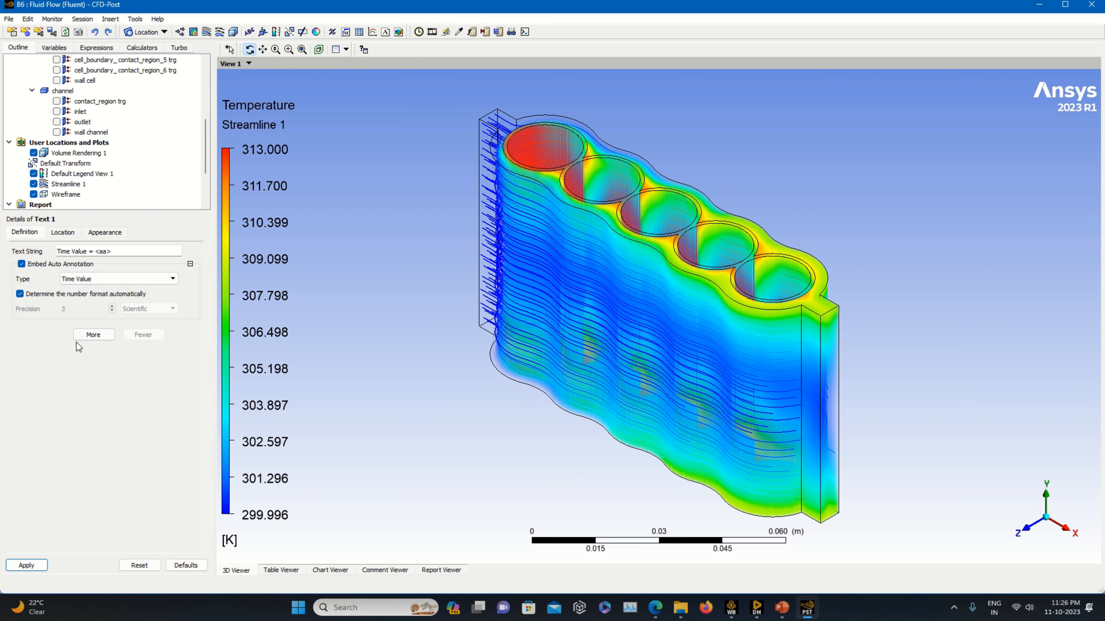
# Justify the time text Left horizontally and Bottom vertically, and apply it.
pyautogui.click(63, 233)
pyautogui.click(84, 277)
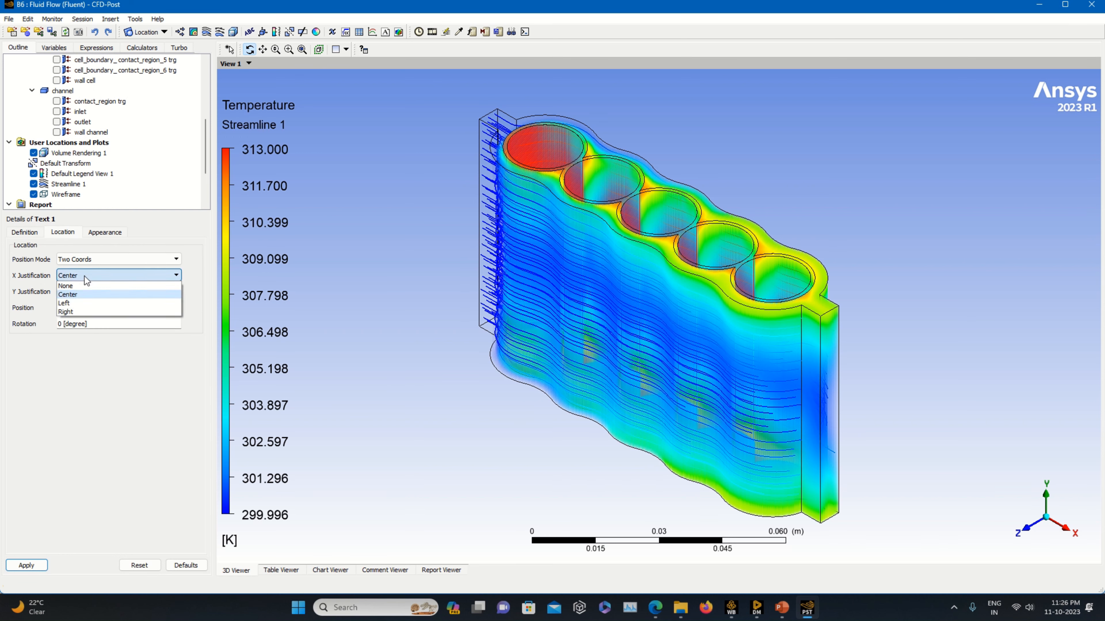
pyautogui.click(81, 302)
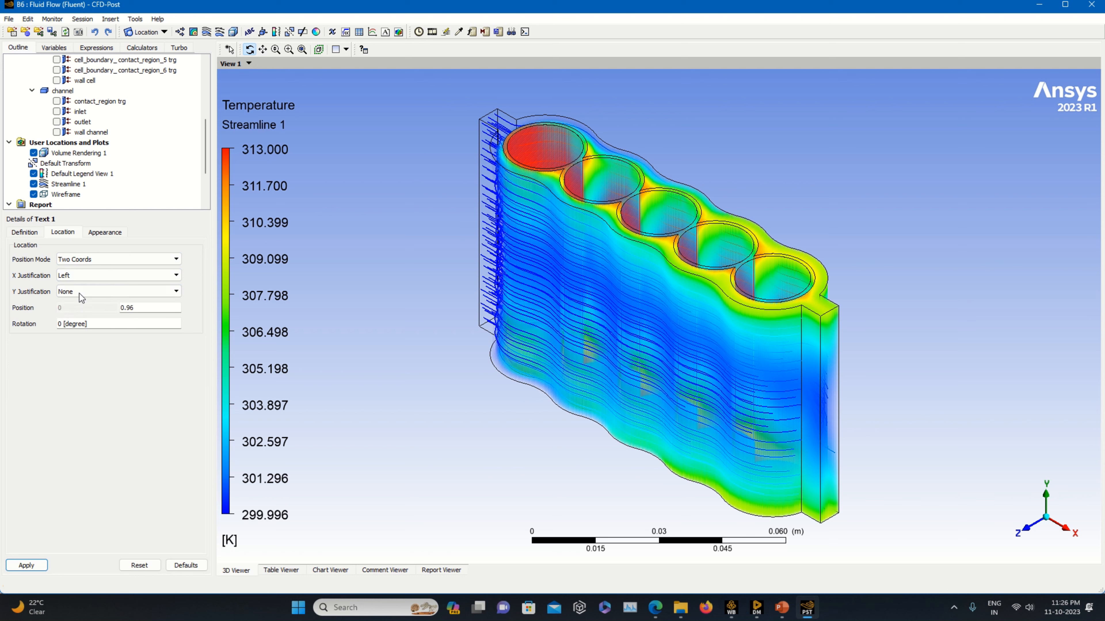
pyautogui.click(79, 292)
pyautogui.click(85, 330)
pyautogui.click(25, 566)
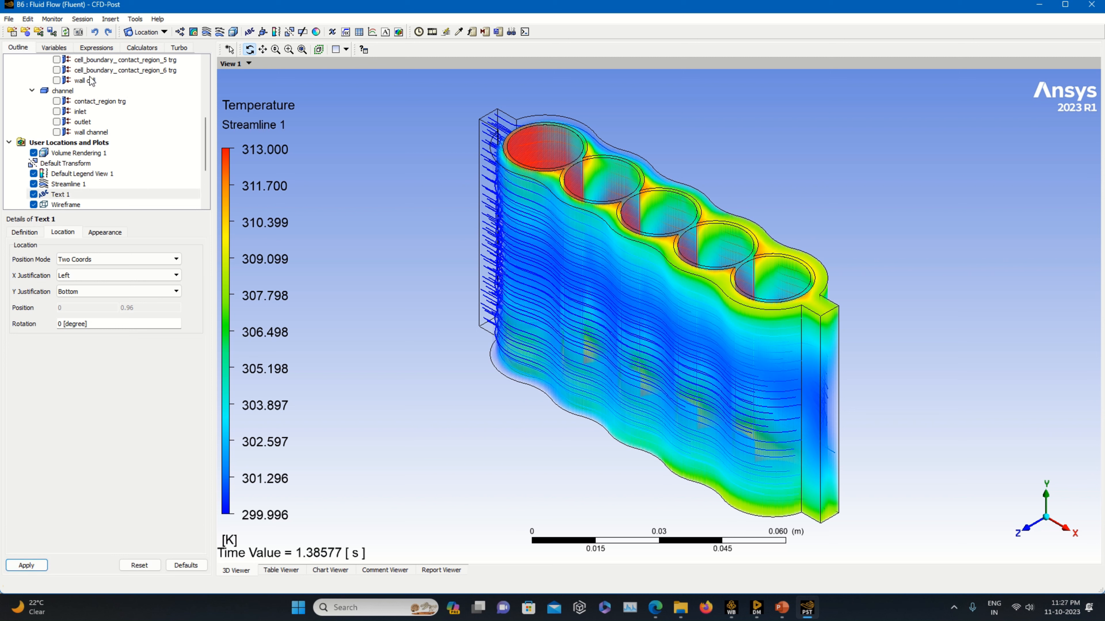
# Insert a second text object with an embedded auto annotation of type Timestep.
pyautogui.click(249, 32)
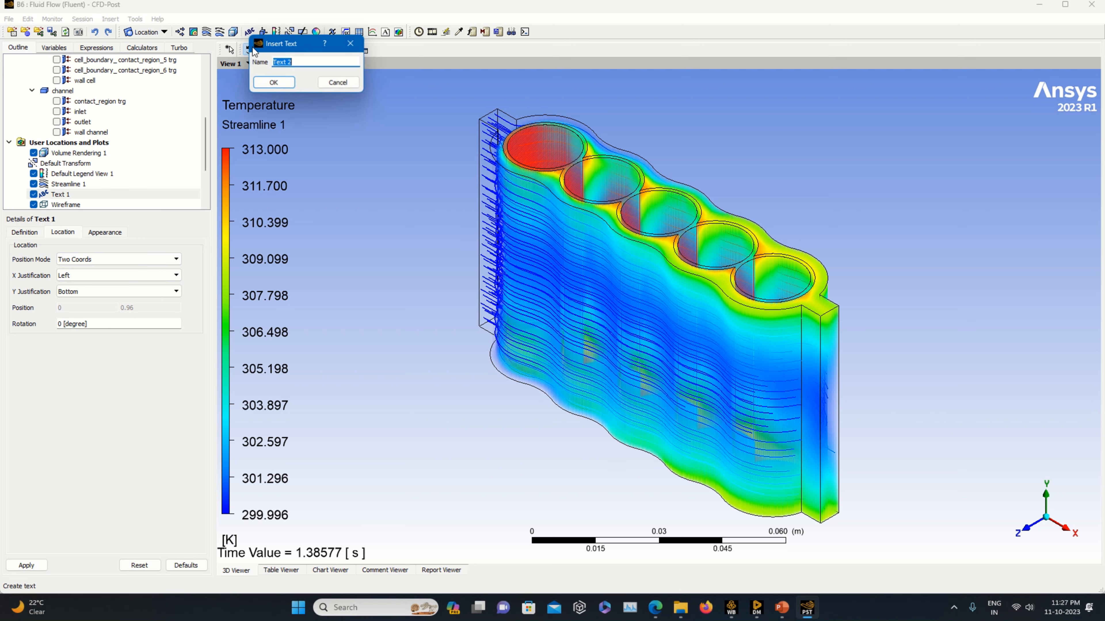
pyautogui.click(274, 83)
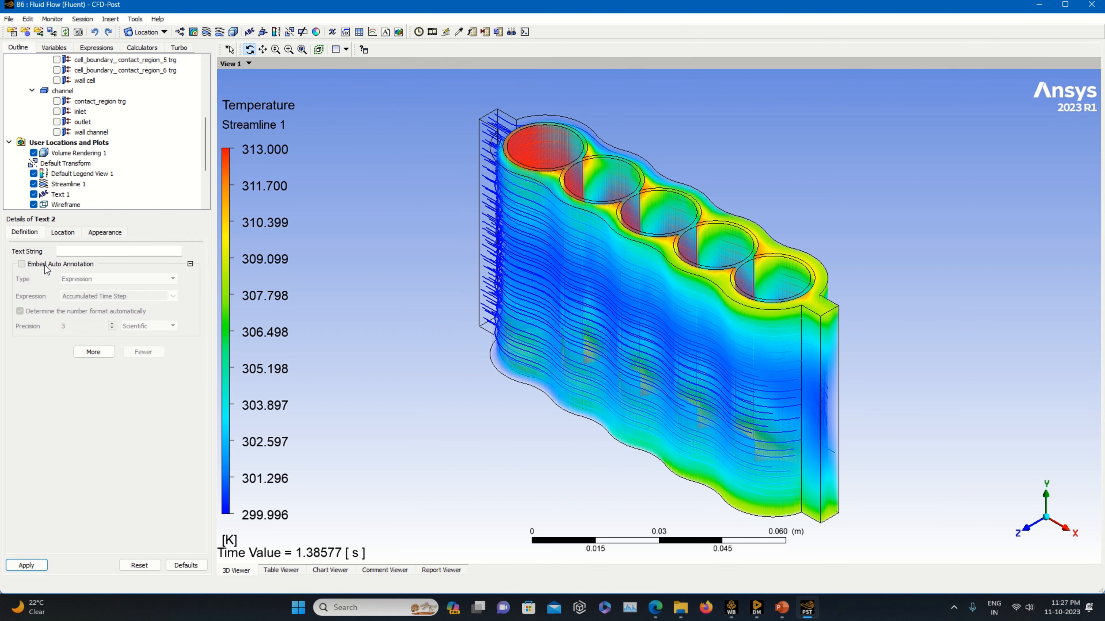
pyautogui.click(46, 264)
pyautogui.click(94, 278)
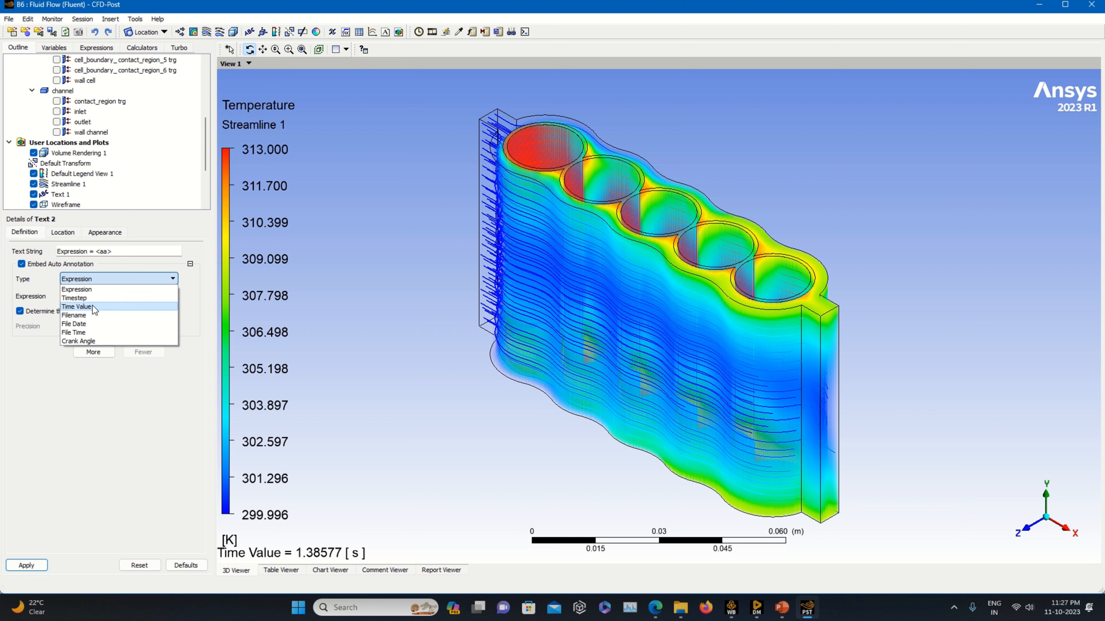
pyautogui.click(89, 298)
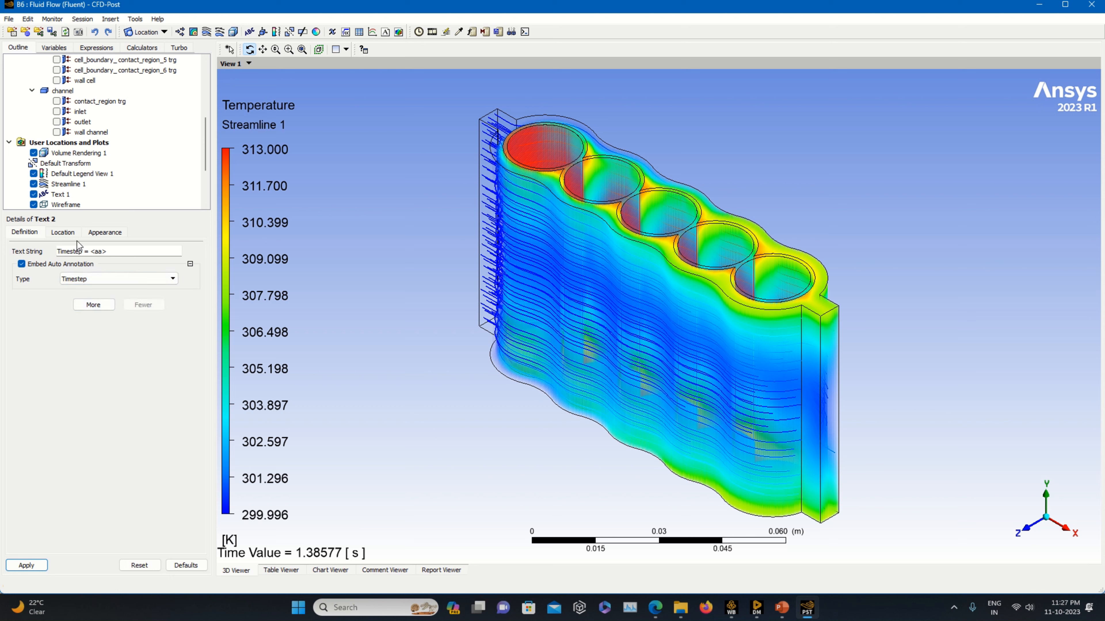
# Justify the timestep text Center horizontally and Top vertically, and apply it.
pyautogui.click(63, 232)
pyautogui.click(99, 275)
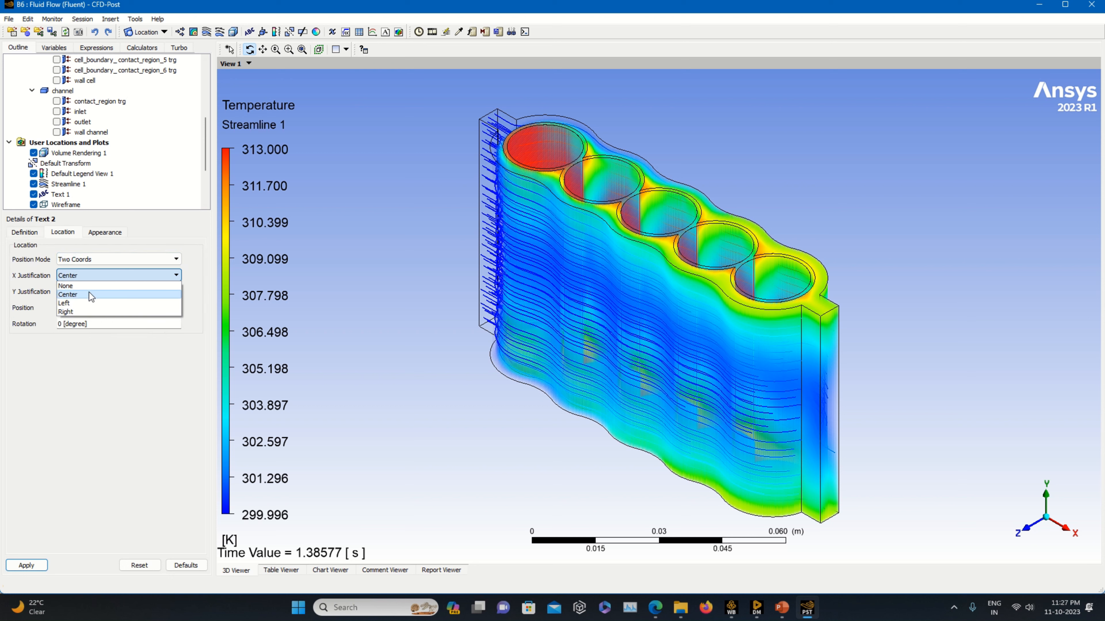
pyautogui.click(89, 295)
pyautogui.click(89, 291)
pyautogui.click(80, 311)
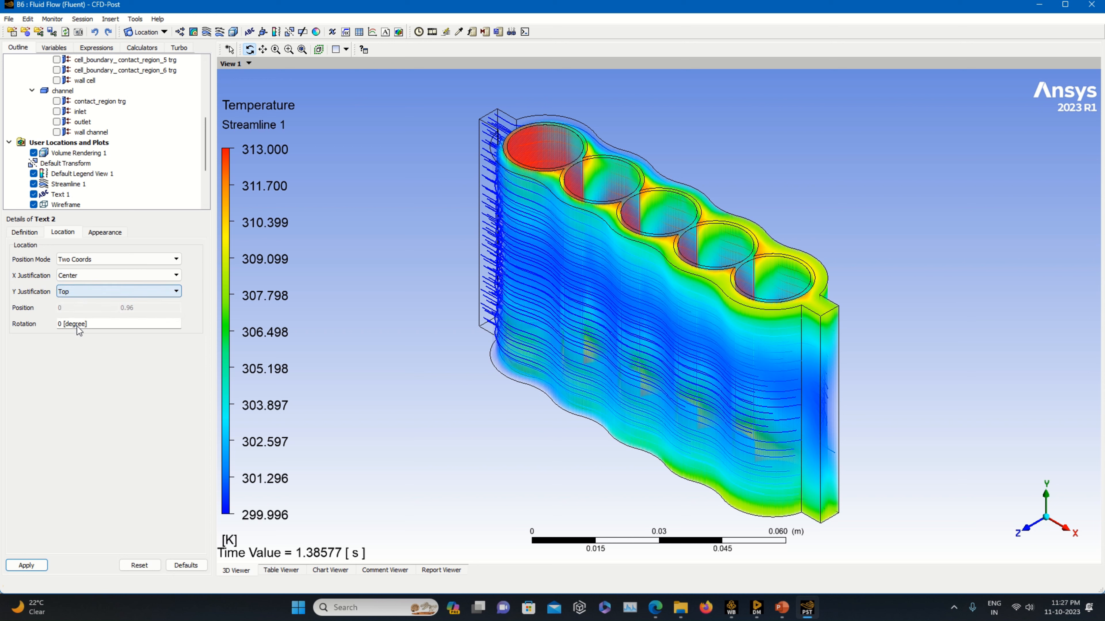
pyautogui.click(26, 565)
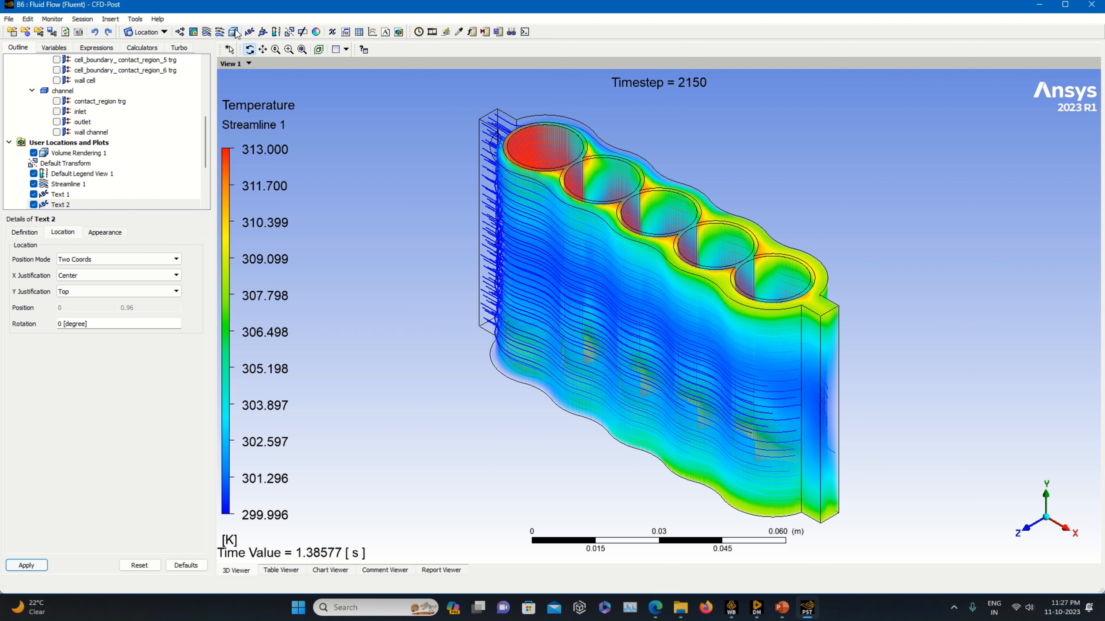
# Insert a third text object with an embedded auto annotation of type File Date.
pyautogui.click(249, 31)
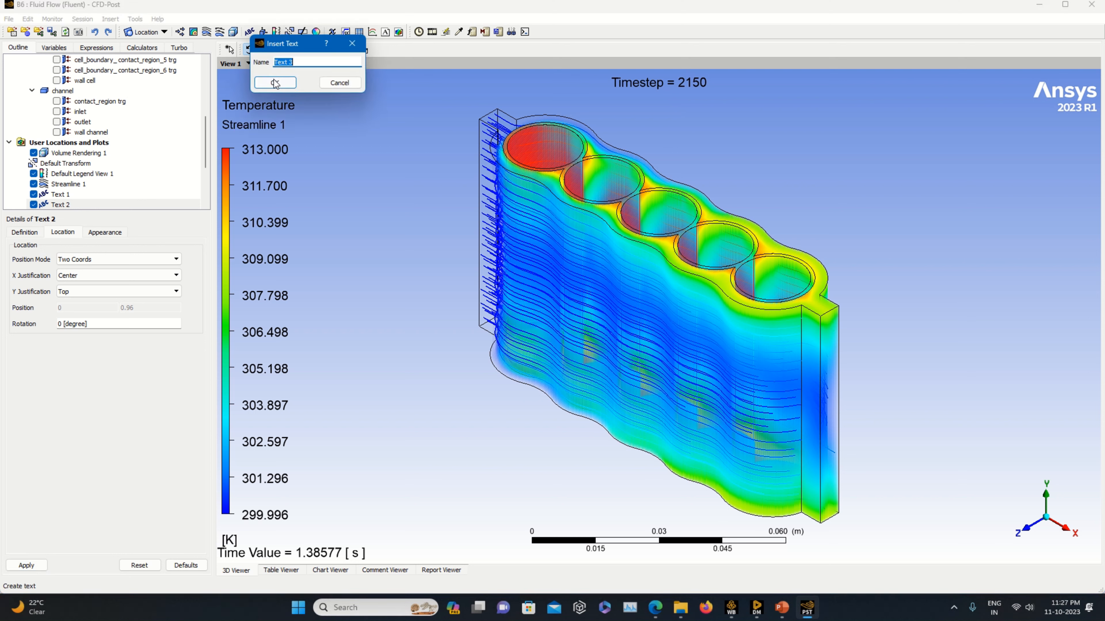
pyautogui.click(264, 83)
pyautogui.click(47, 264)
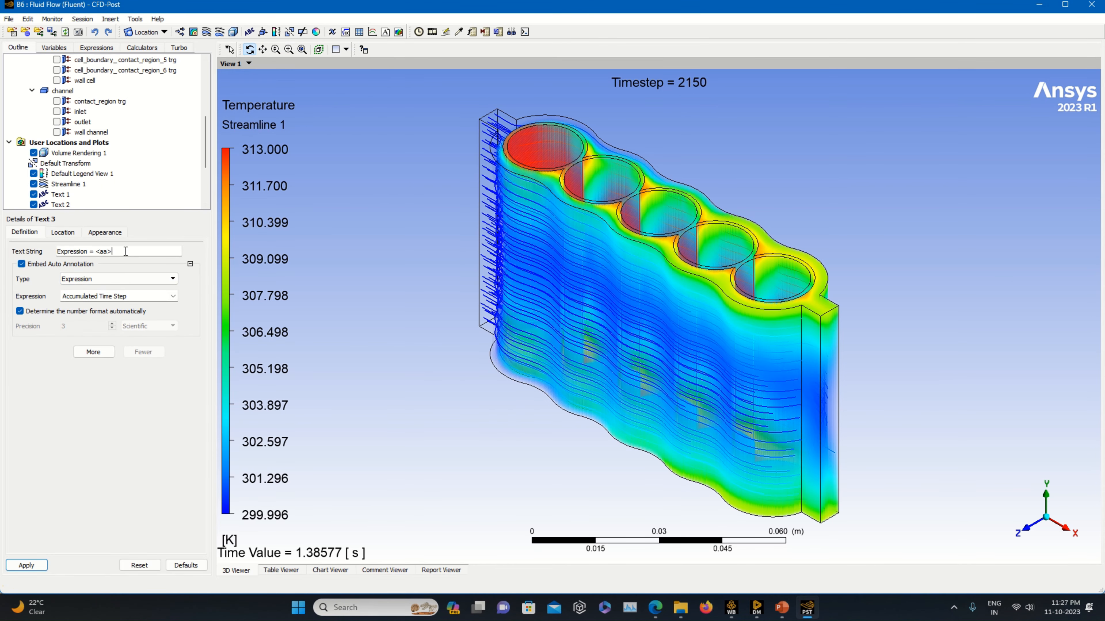
pyautogui.click(126, 279)
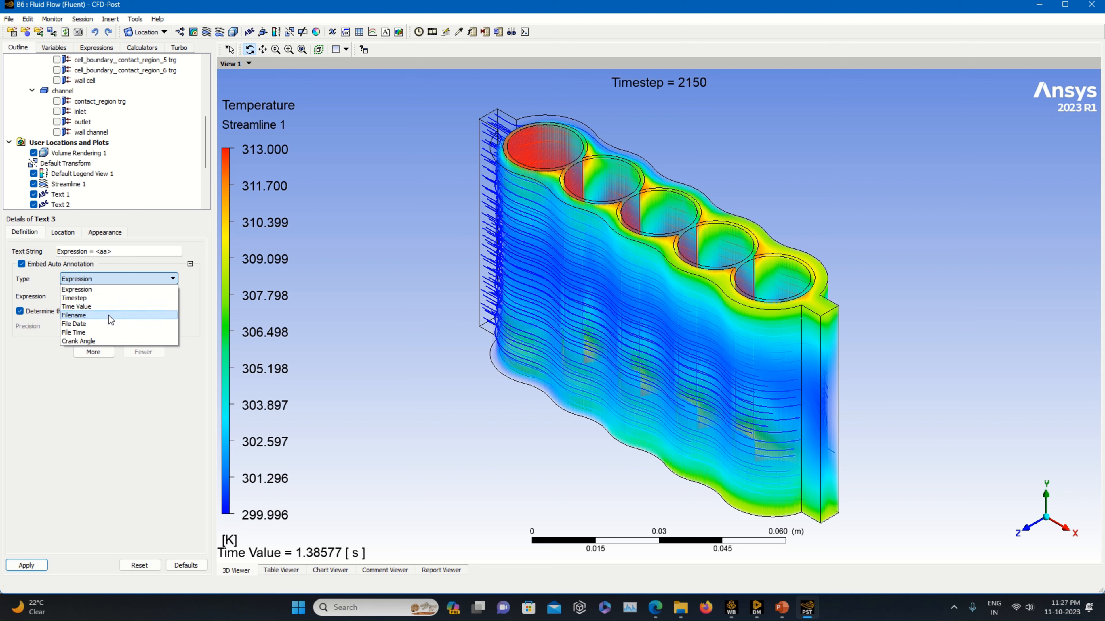
pyautogui.click(106, 323)
pyautogui.click(66, 232)
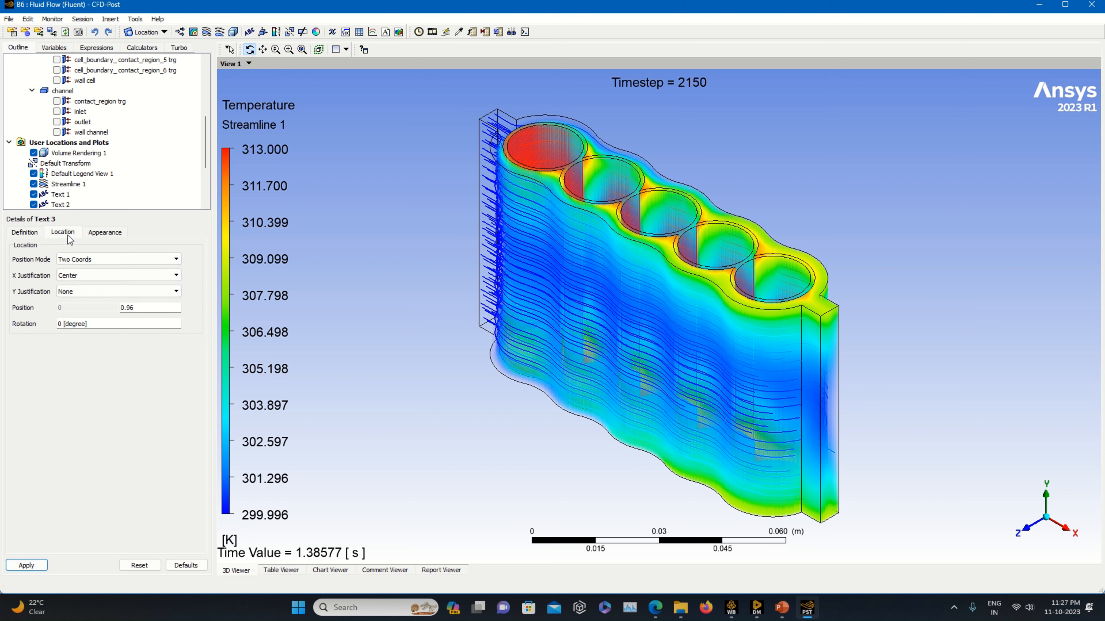
# Justify the file date text Left horizontally and Top vertically, and apply it.
pyautogui.click(79, 277)
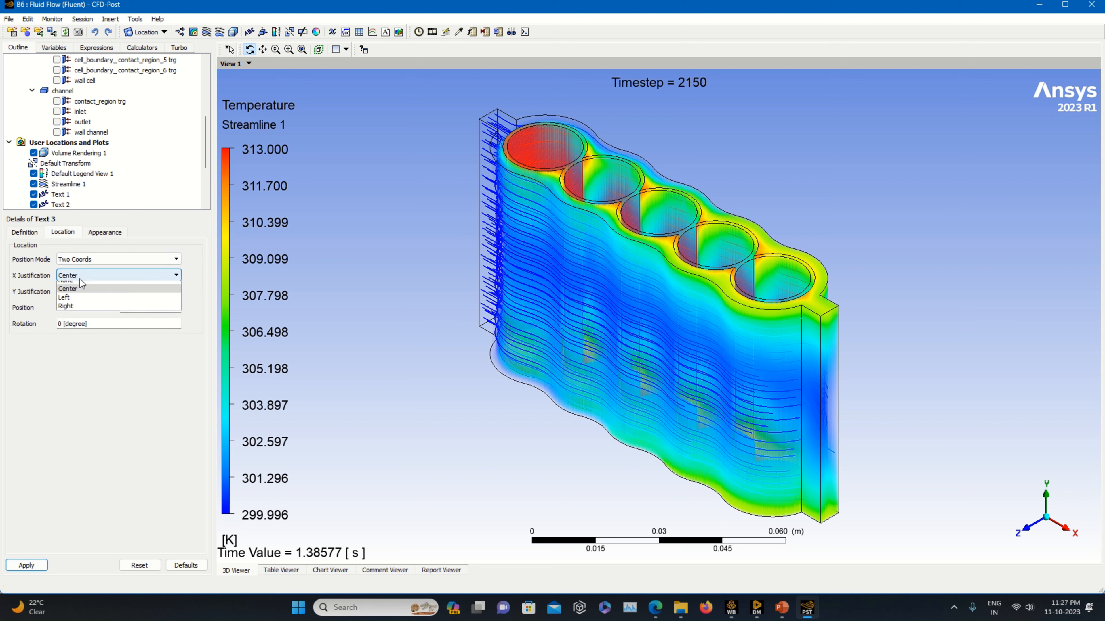
pyautogui.click(82, 302)
pyautogui.click(88, 293)
pyautogui.click(81, 321)
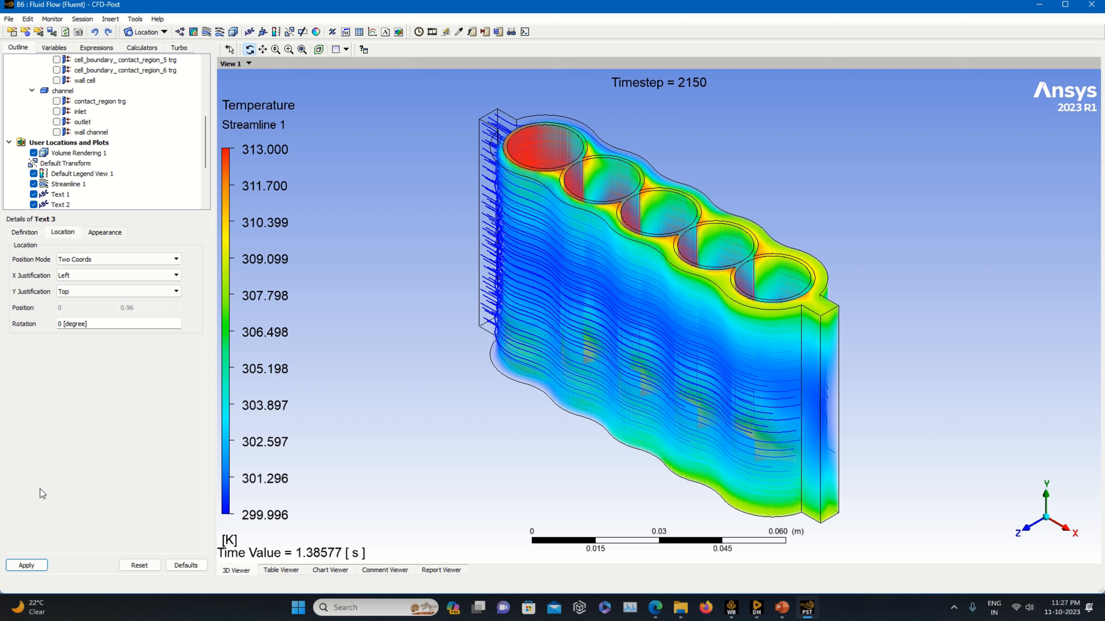
pyautogui.click(28, 565)
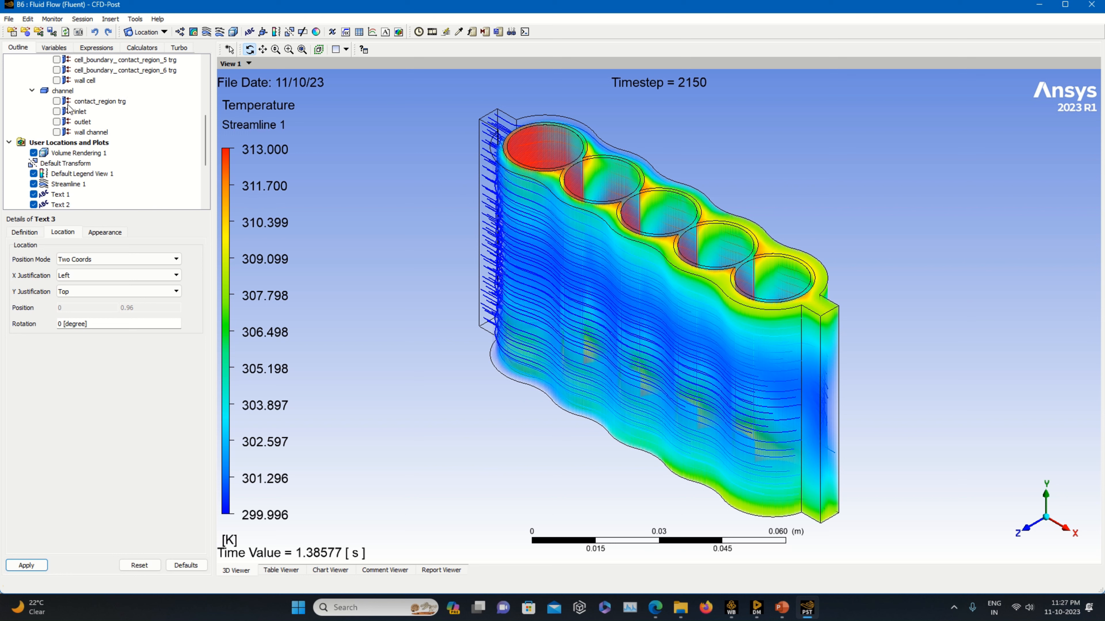
pyautogui.click(249, 32)
pyautogui.click(276, 84)
pyautogui.click(50, 264)
pyautogui.click(91, 279)
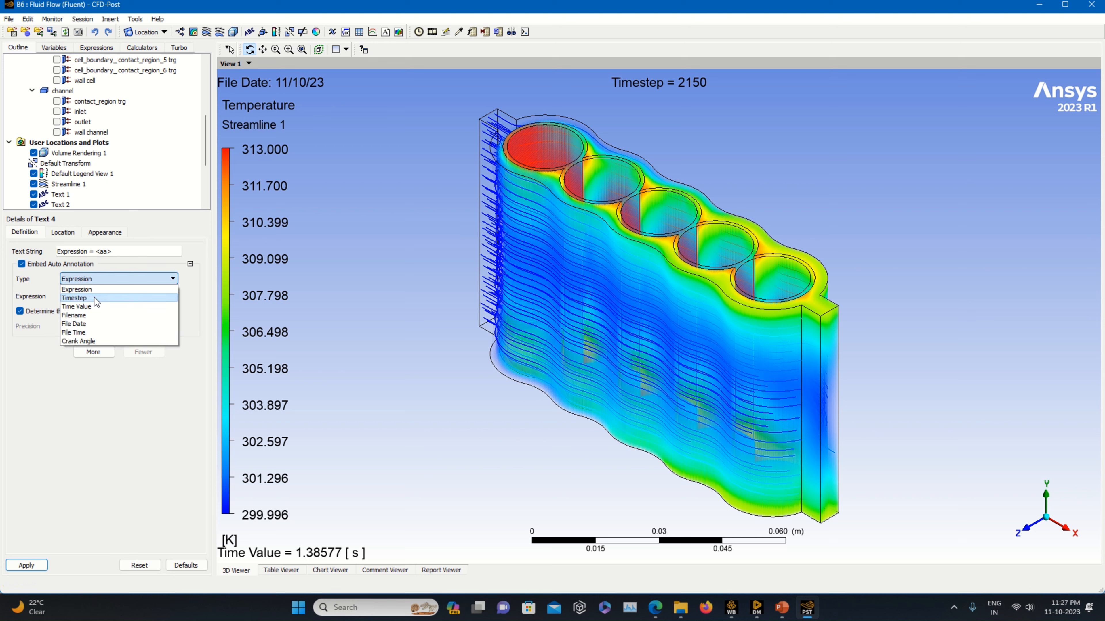
pyautogui.click(94, 314)
pyautogui.moveTo(116, 251); pyautogui.dragTo(19, 268)
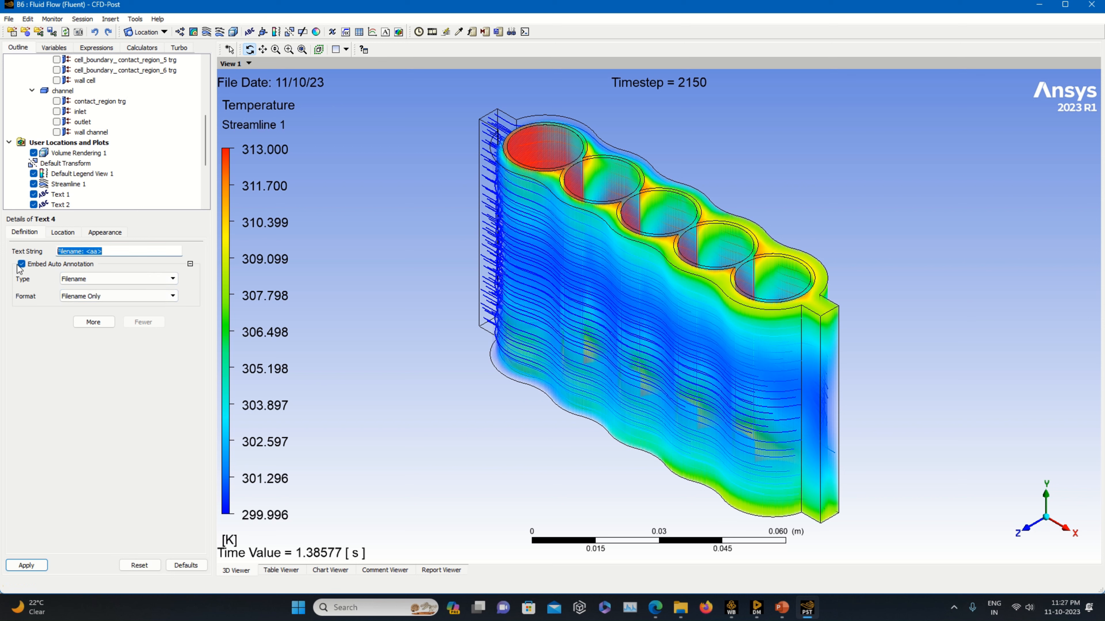
pyautogui.write('@Frontiers In CFD')
pyautogui.click(63, 232)
pyautogui.click(74, 275)
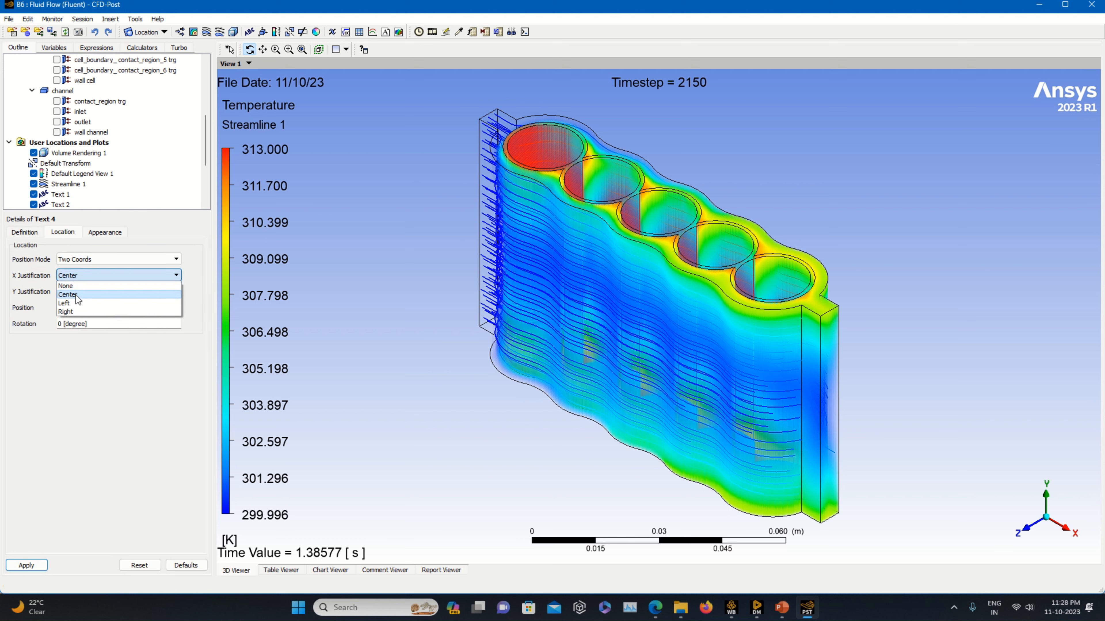
pyautogui.click(76, 295)
pyautogui.click(76, 292)
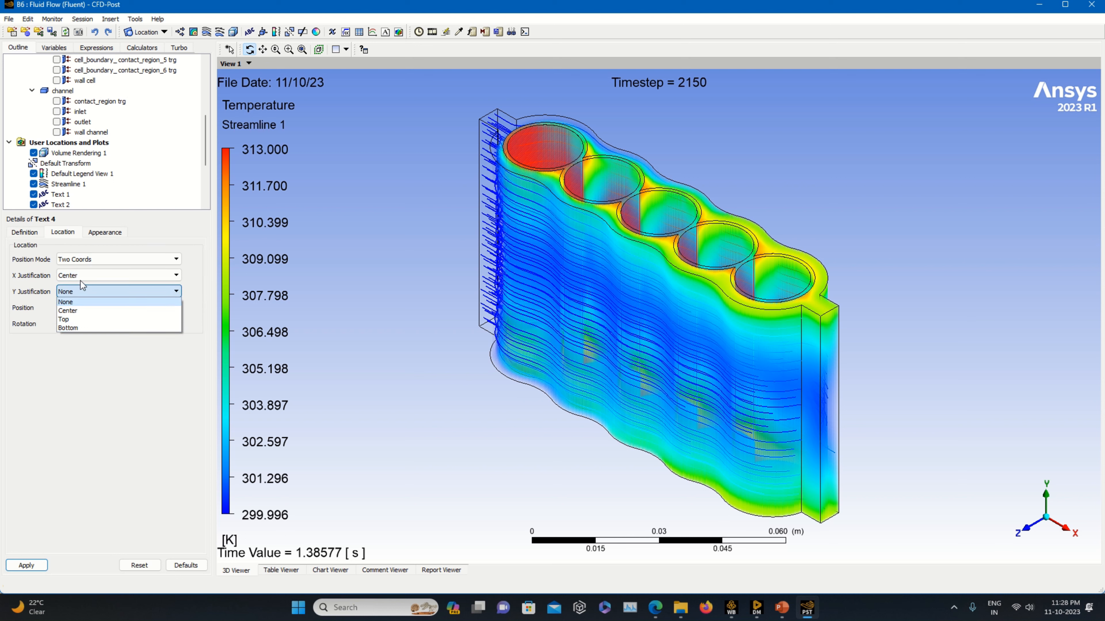
pyautogui.click(81, 278)
pyautogui.click(80, 310)
pyautogui.click(81, 292)
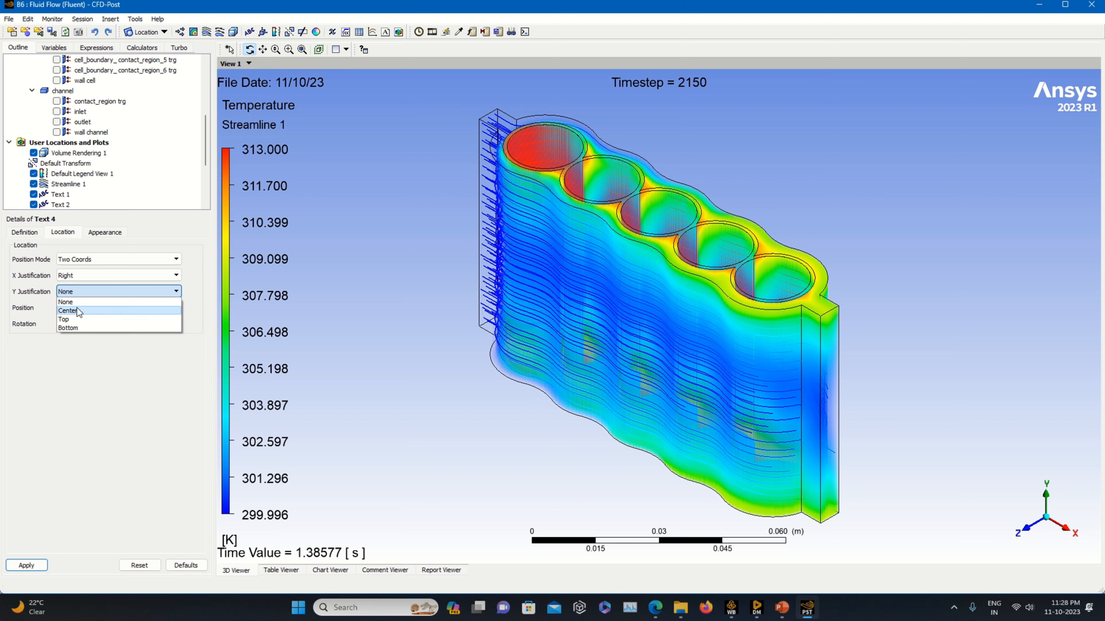
pyautogui.click(78, 310)
pyautogui.click(35, 563)
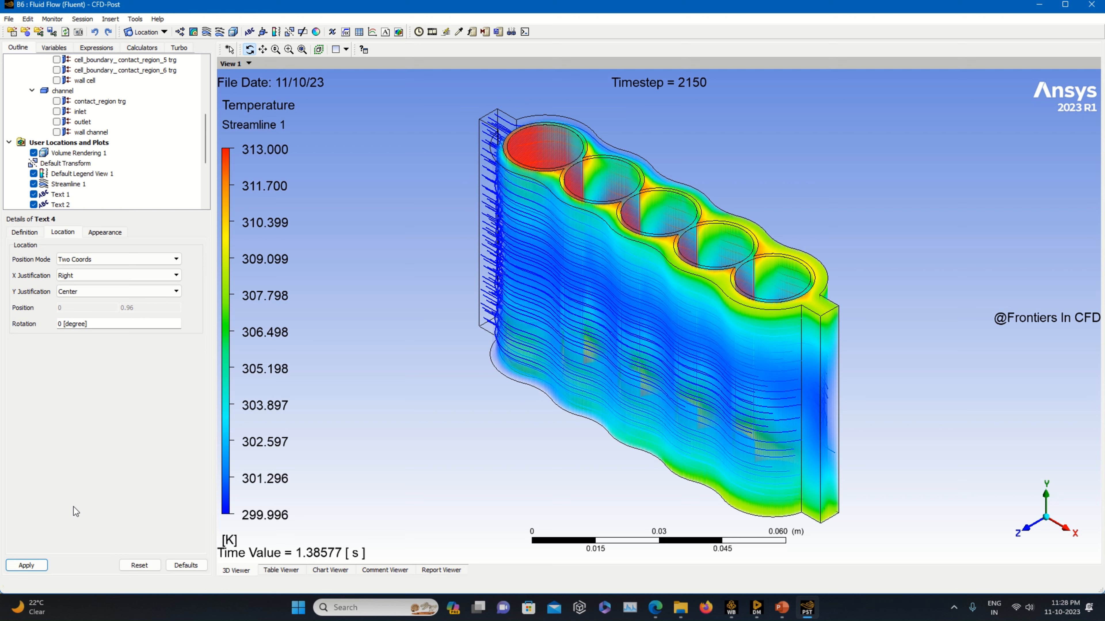
# Set up a Sweep Animation of Streamline 1 at the slowest speed, play it, then stop it.
pyautogui.click(433, 32)
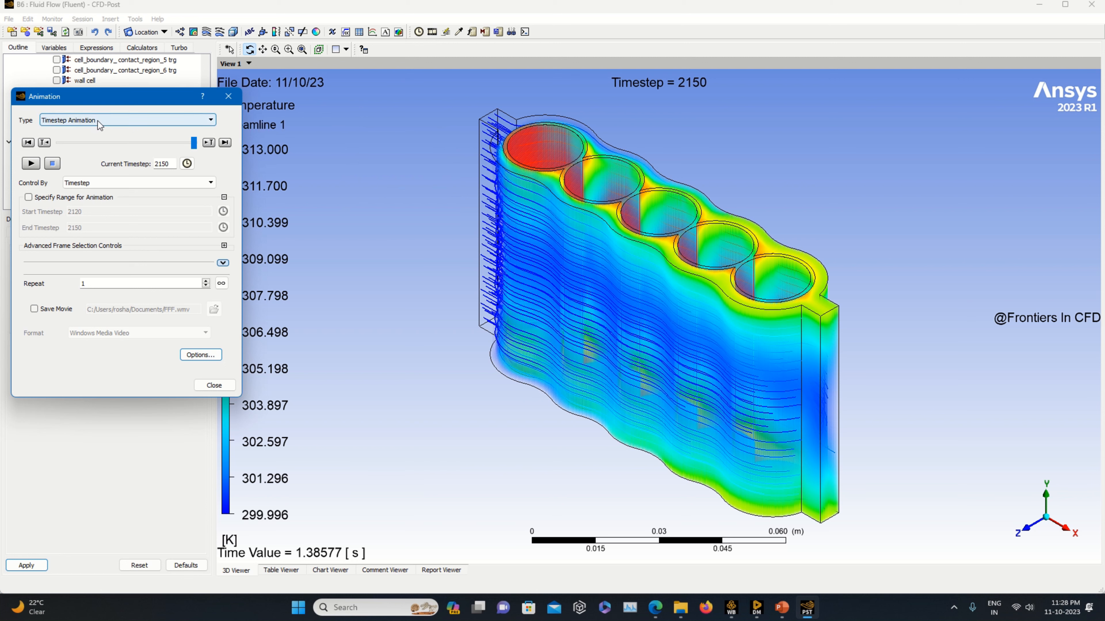
pyautogui.click(97, 121)
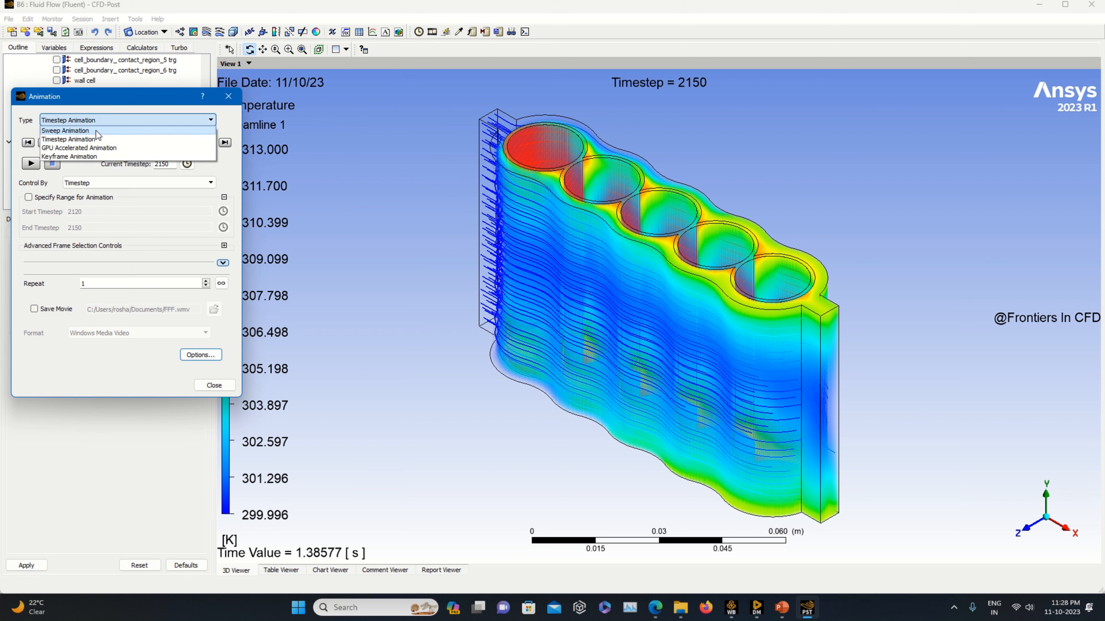
pyautogui.click(96, 131)
pyautogui.click(60, 152)
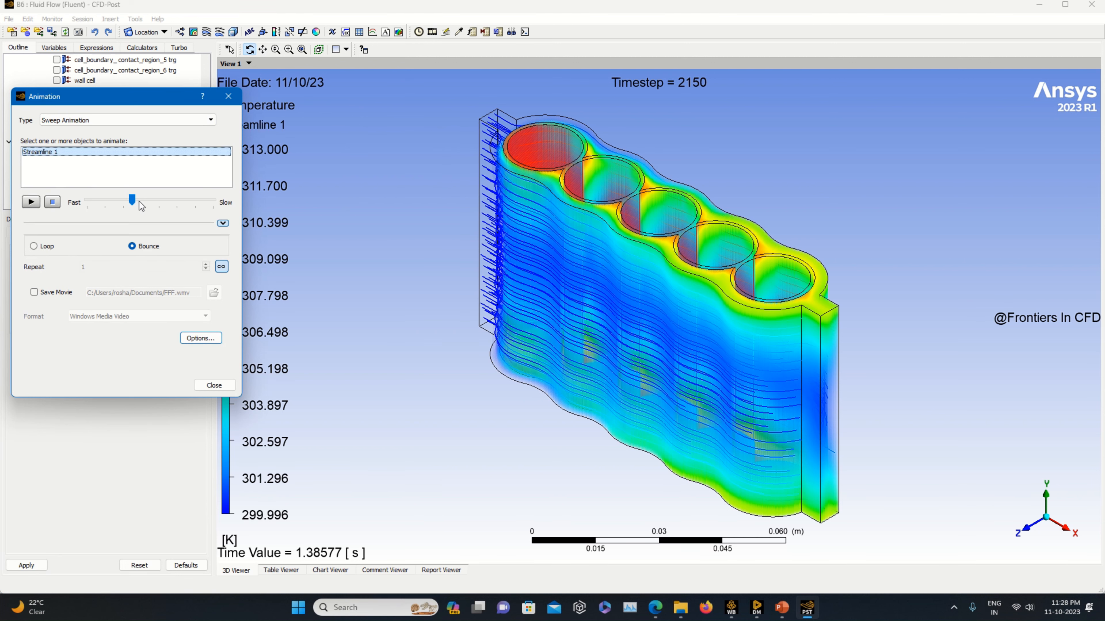
pyautogui.moveTo(135, 200); pyautogui.dragTo(216, 207)
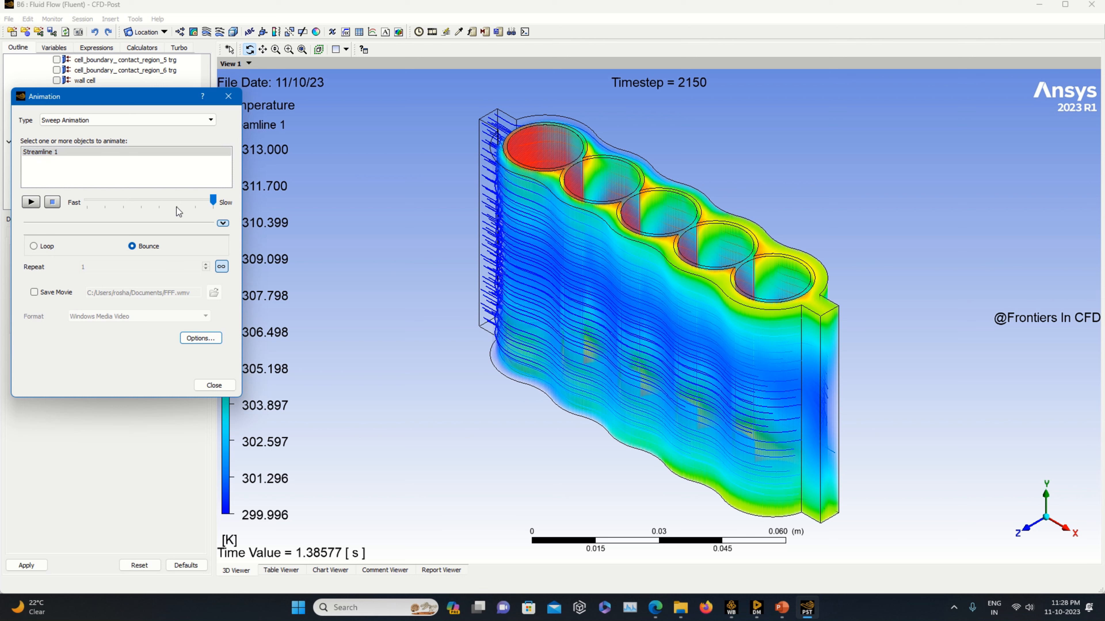
pyautogui.click(31, 202)
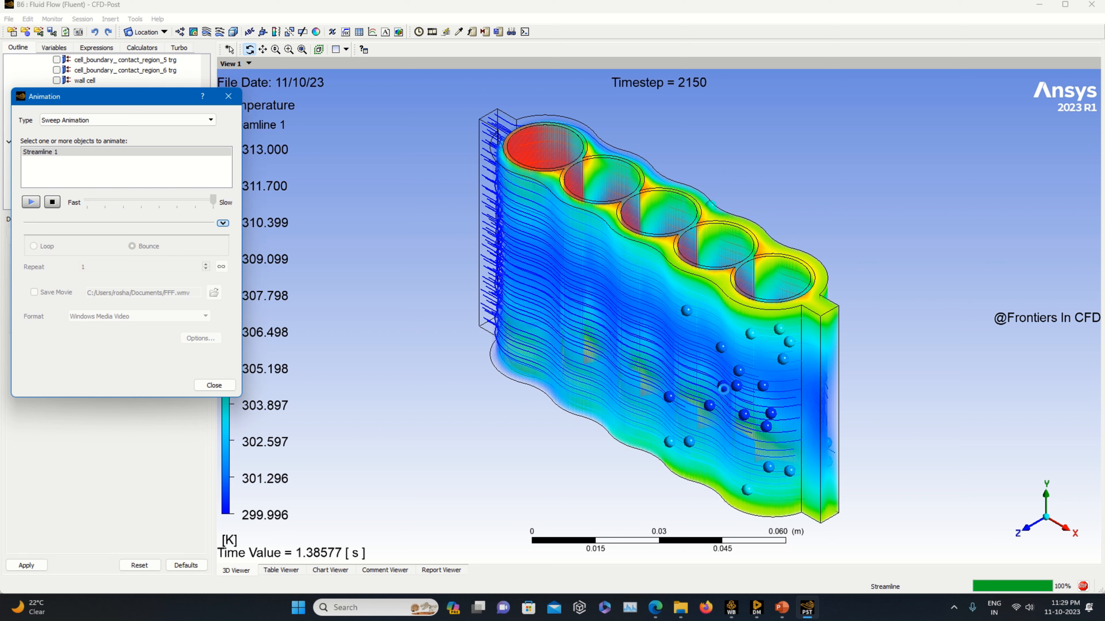
pyautogui.click(52, 202)
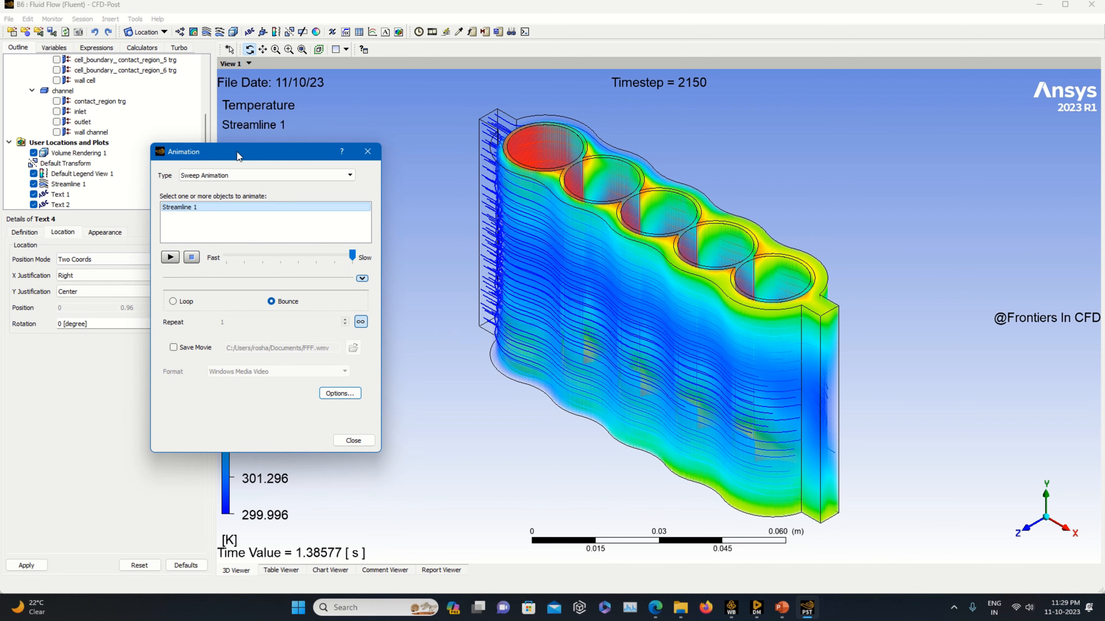
pyautogui.click(371, 156)
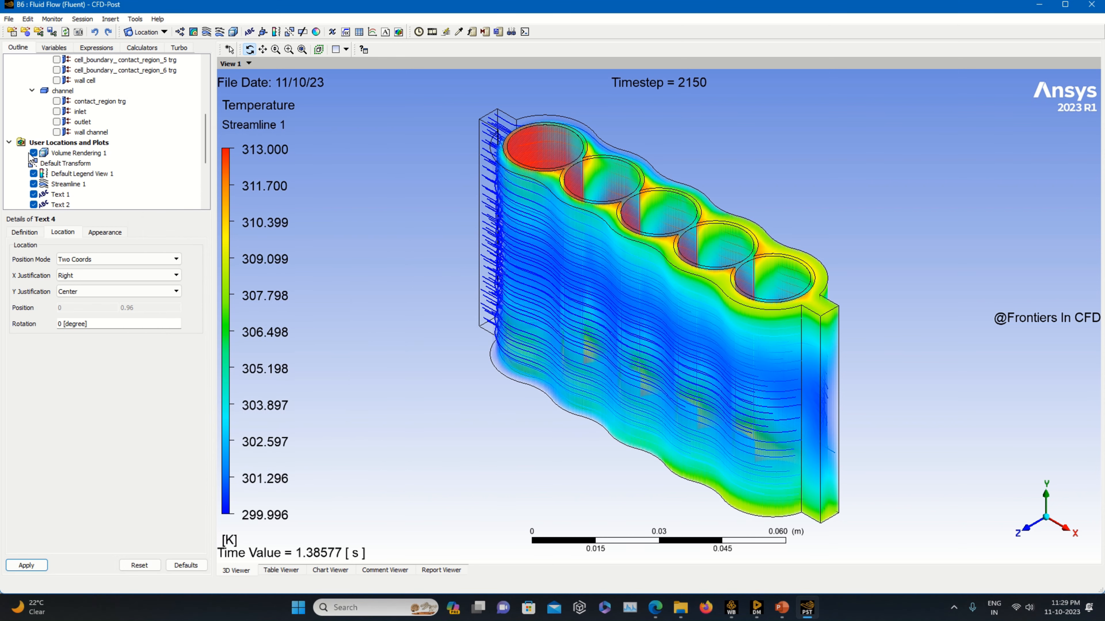
# Hide Volume Rendering 1 and replay the streamline sweep animation.
pyautogui.click(33, 153)
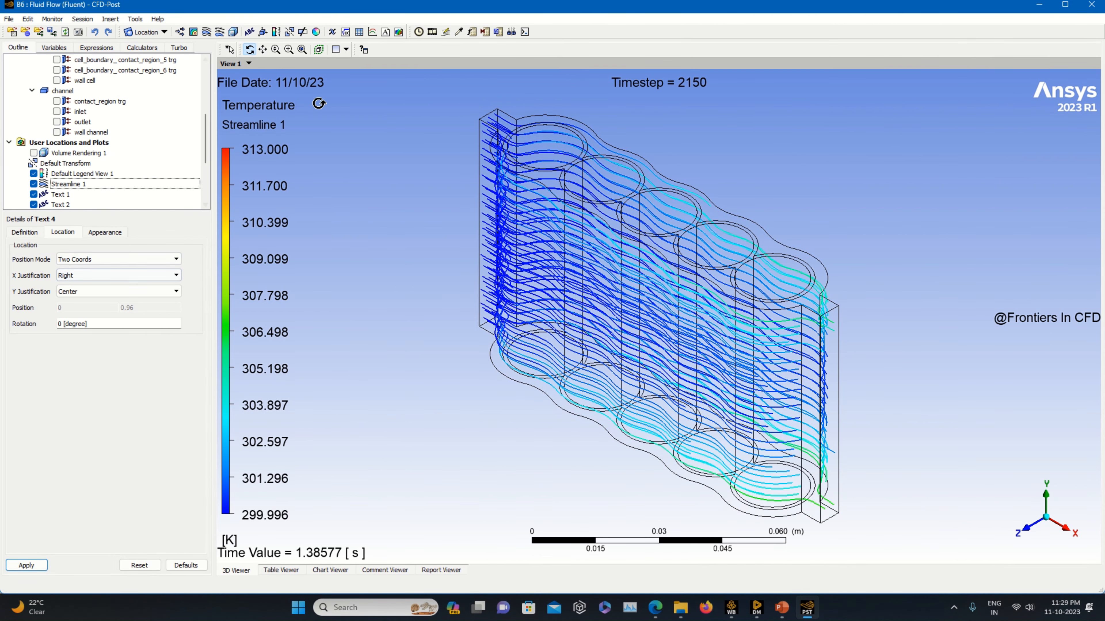
pyautogui.click(431, 32)
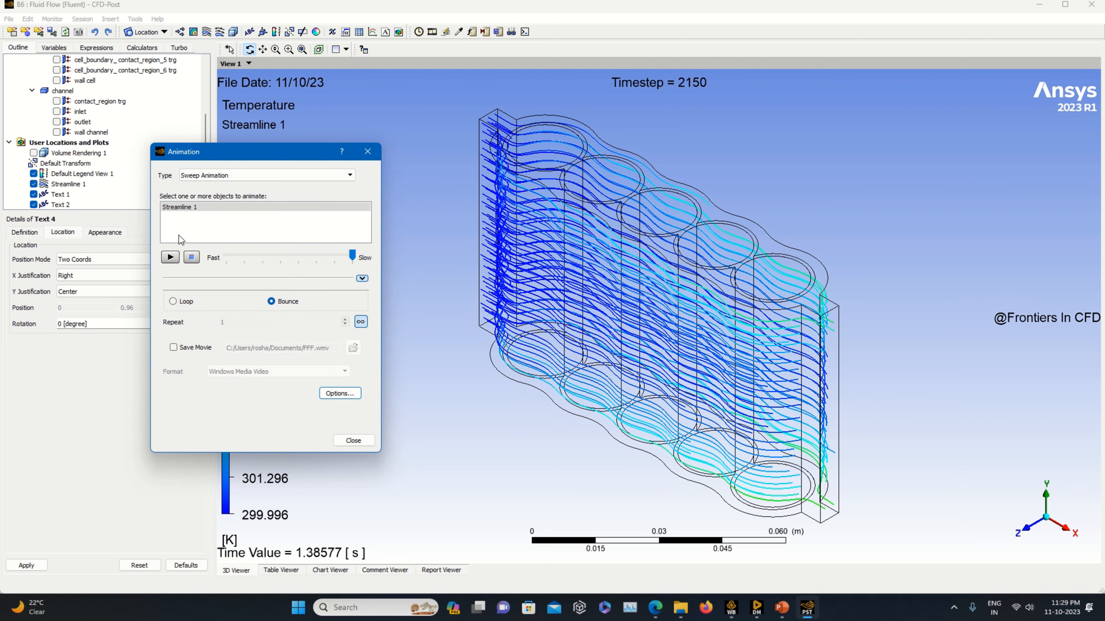
pyautogui.click(170, 257)
pyautogui.click(368, 152)
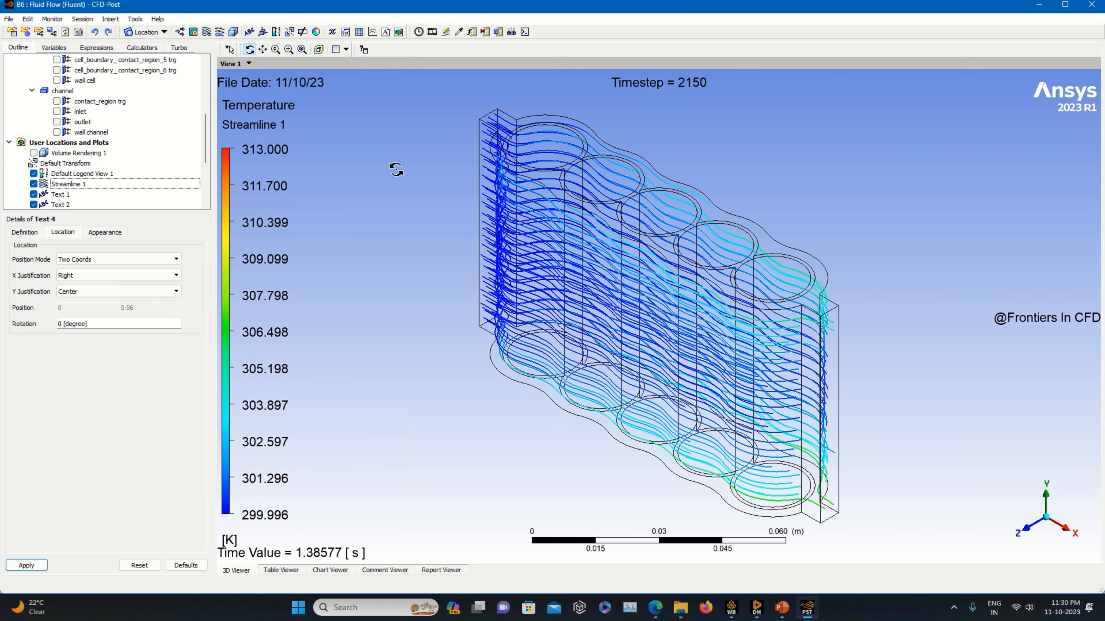
# In the animation options, set the frame rate to 60 and enable saving frames as image files.
pyautogui.click(432, 33)
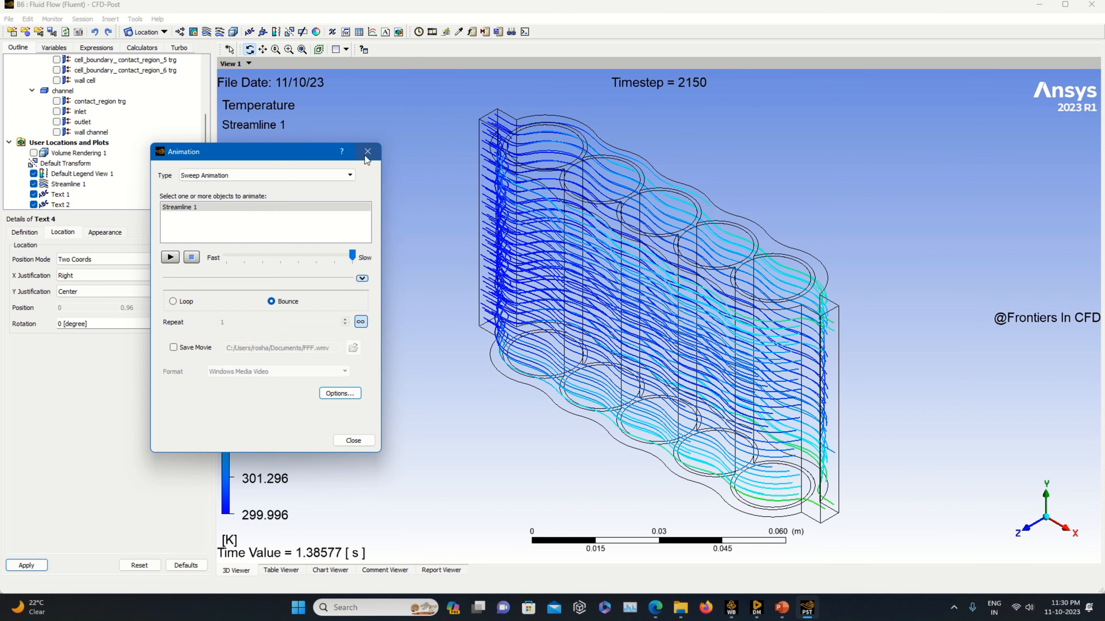
pyautogui.click(344, 394)
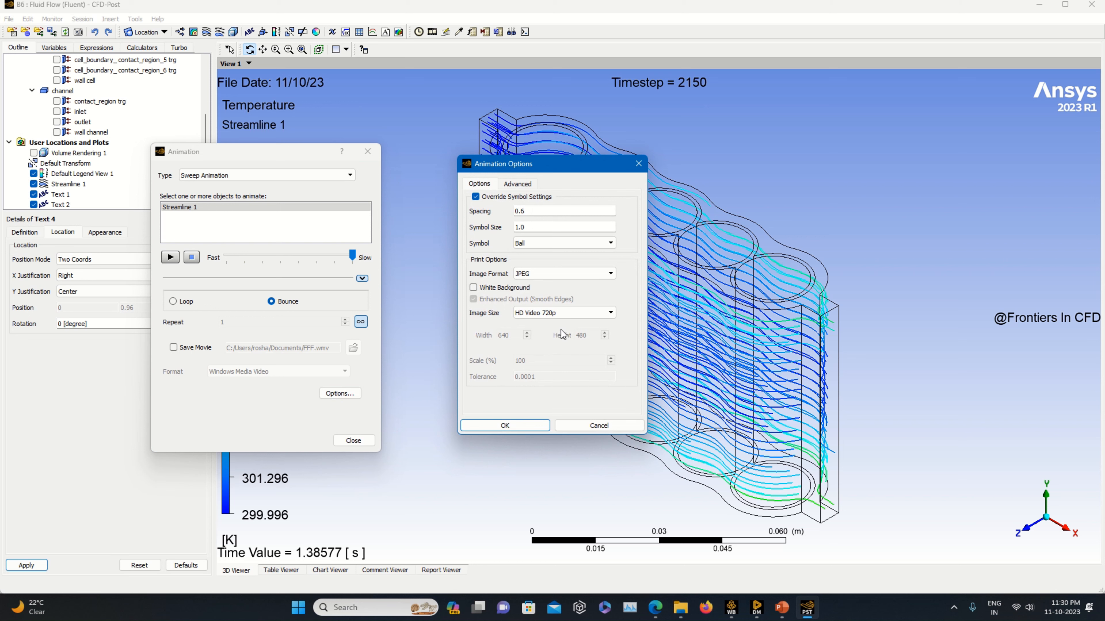
pyautogui.click(564, 314)
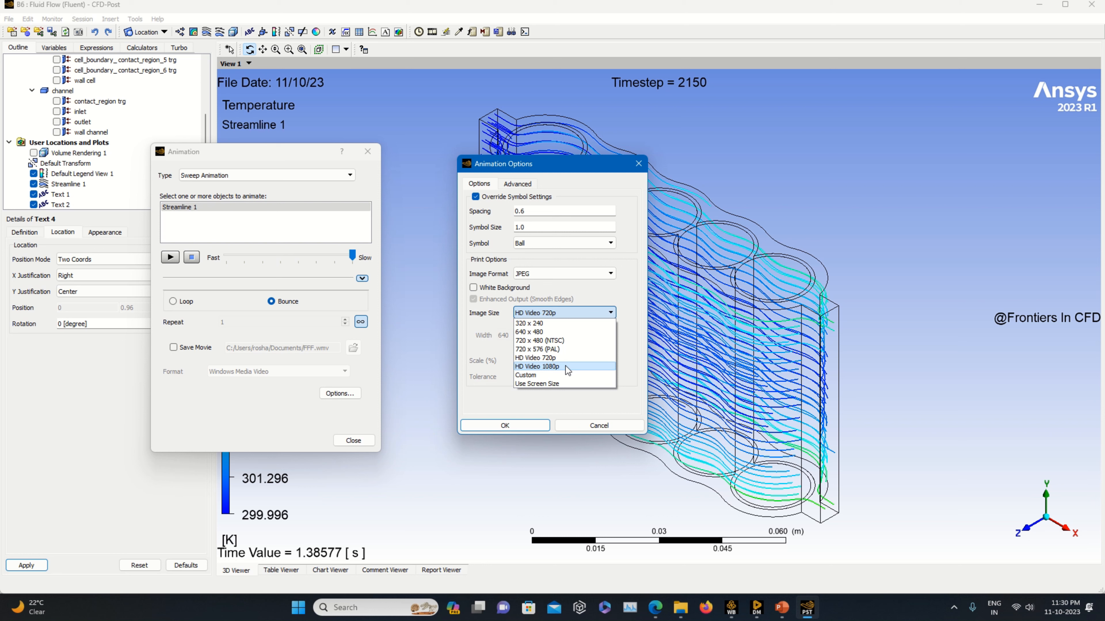
pyautogui.click(520, 183)
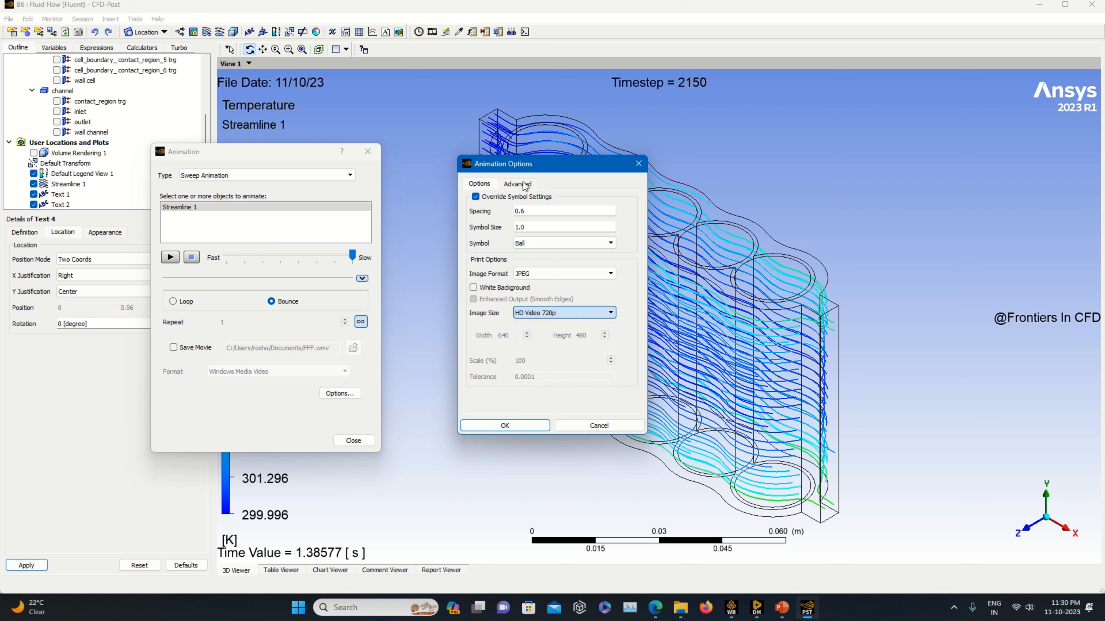
pyautogui.click(522, 184)
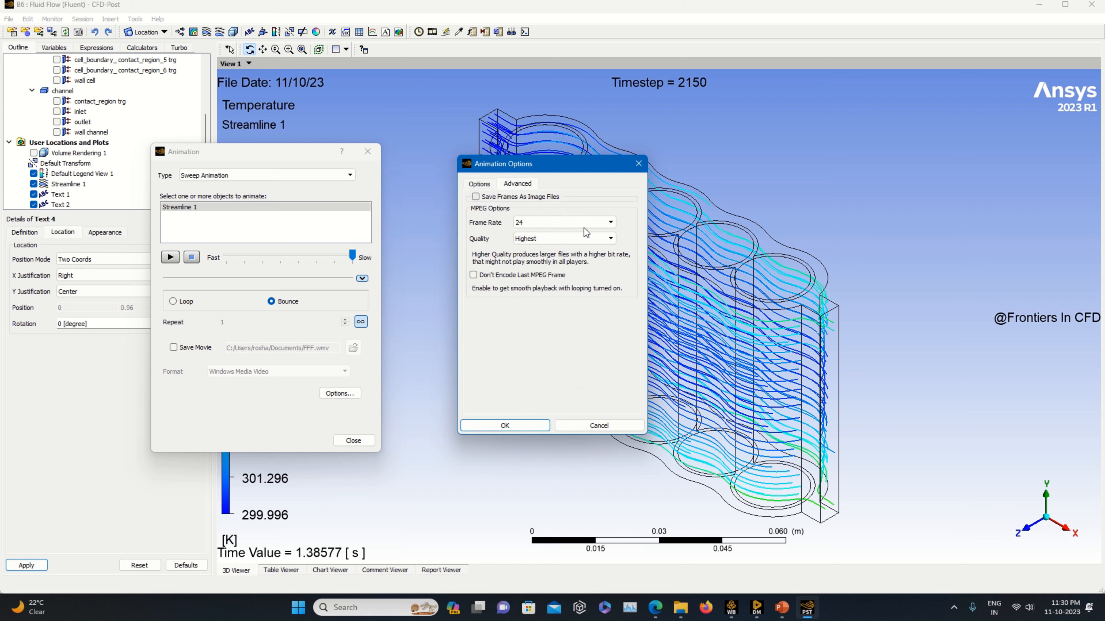
pyautogui.click(561, 223)
pyautogui.click(550, 292)
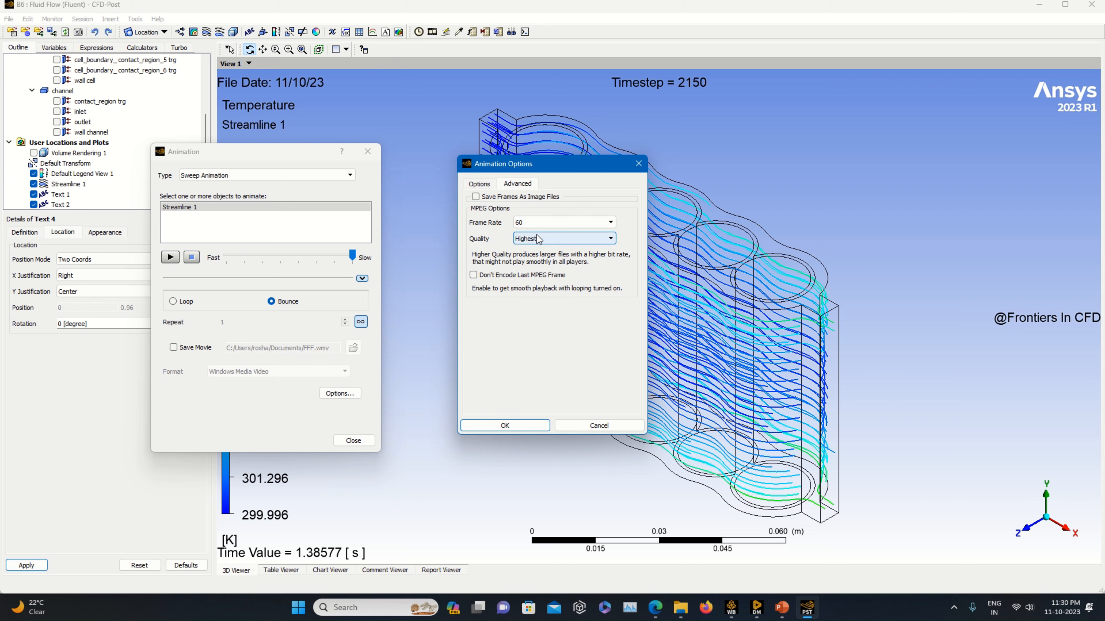
pyautogui.click(475, 197)
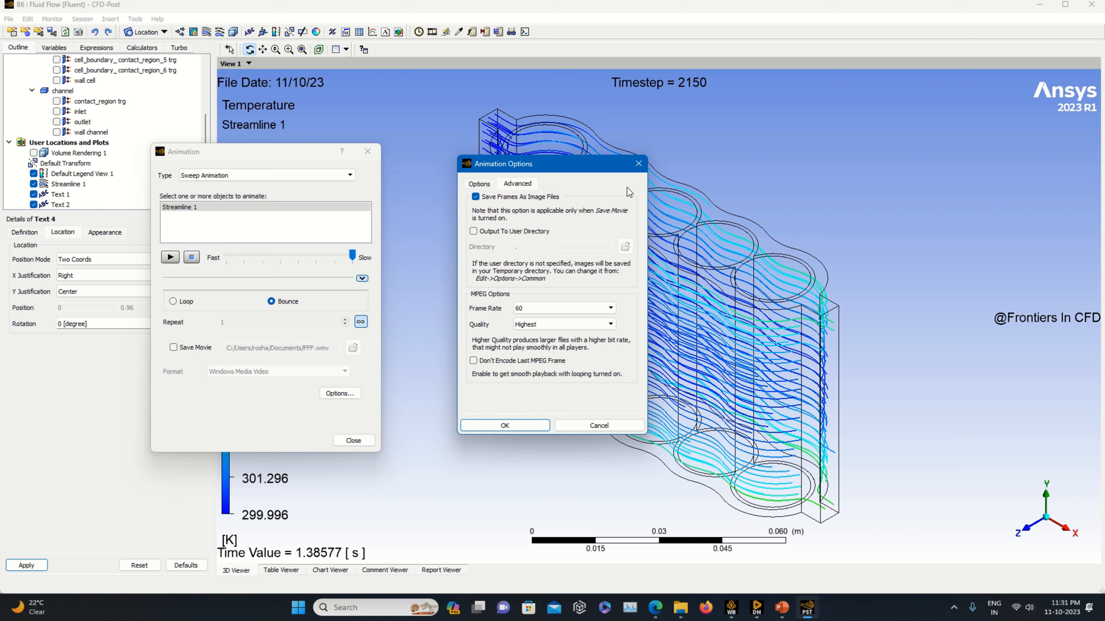
pyautogui.click(638, 165)
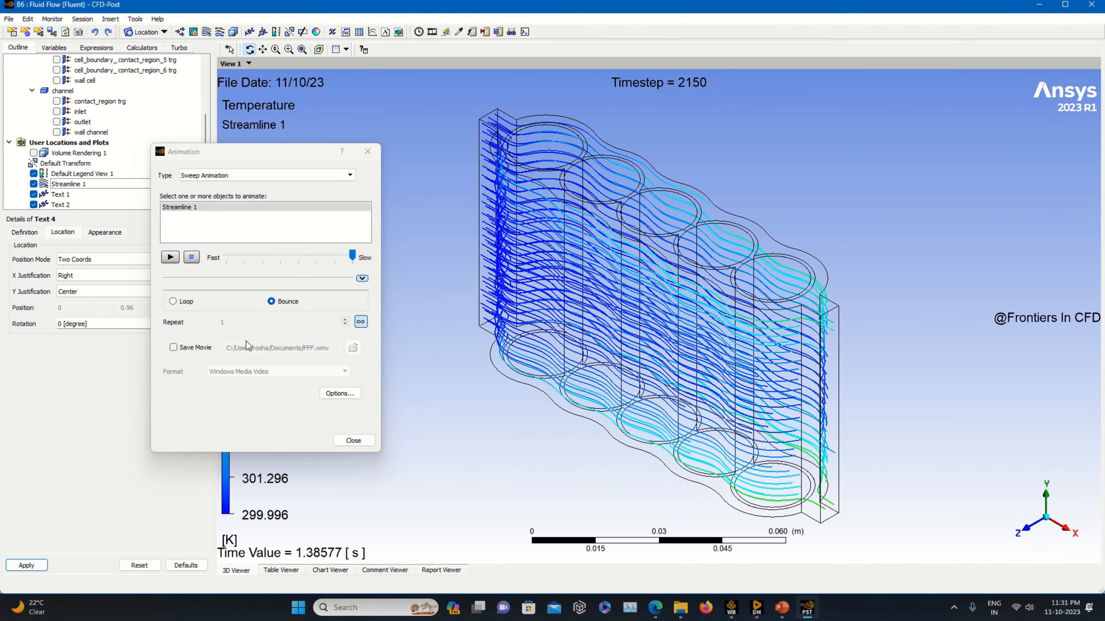
pyautogui.click(340, 393)
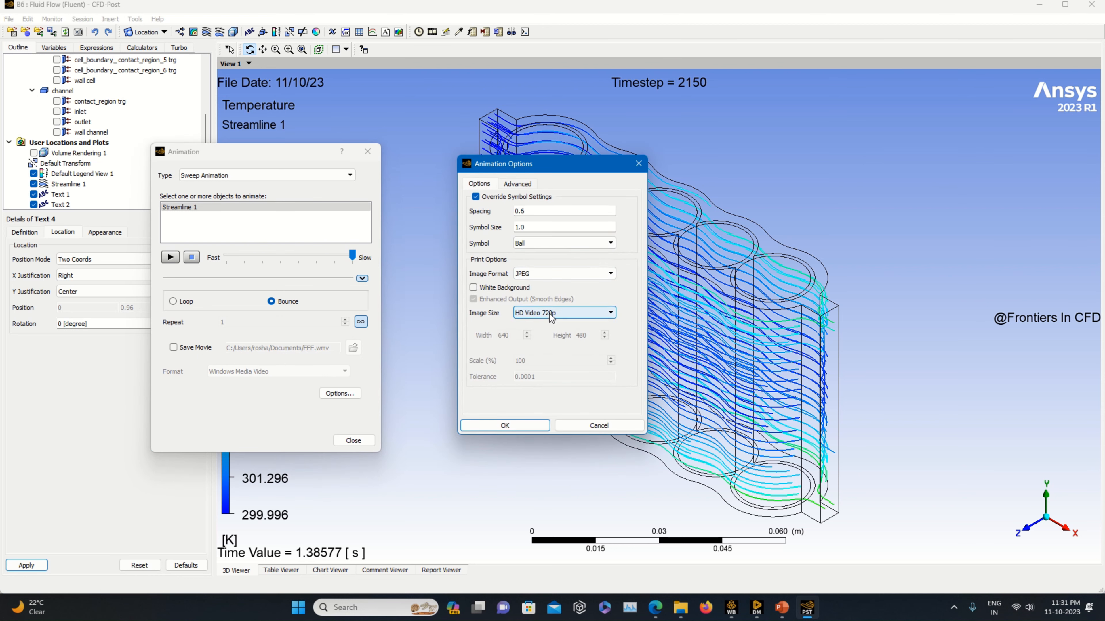
pyautogui.click(574, 312)
pyautogui.click(566, 323)
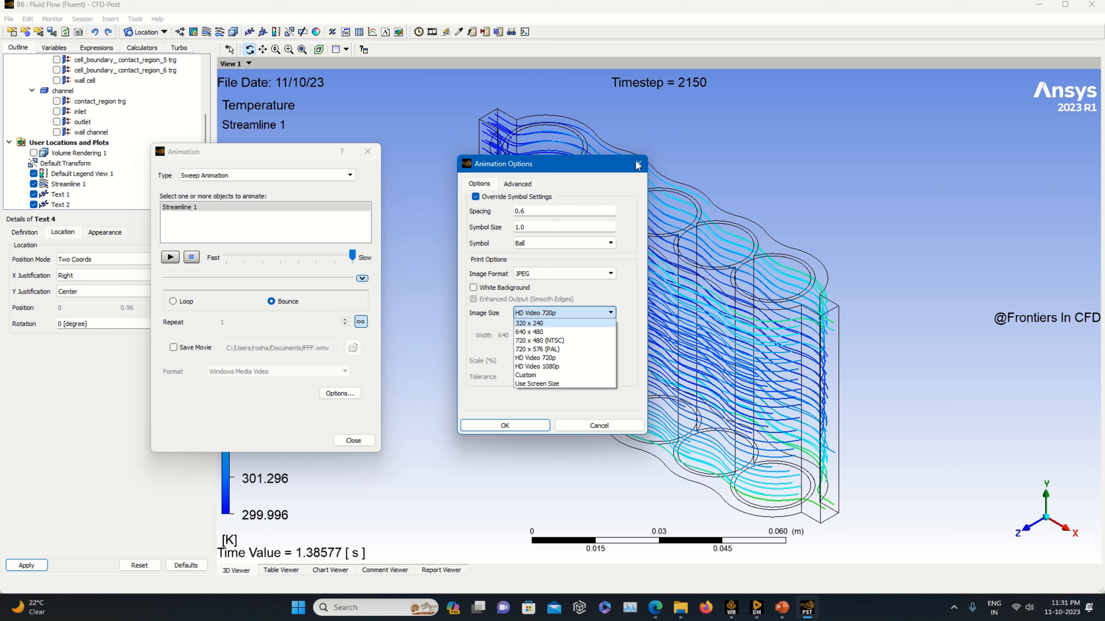
pyautogui.click(637, 165)
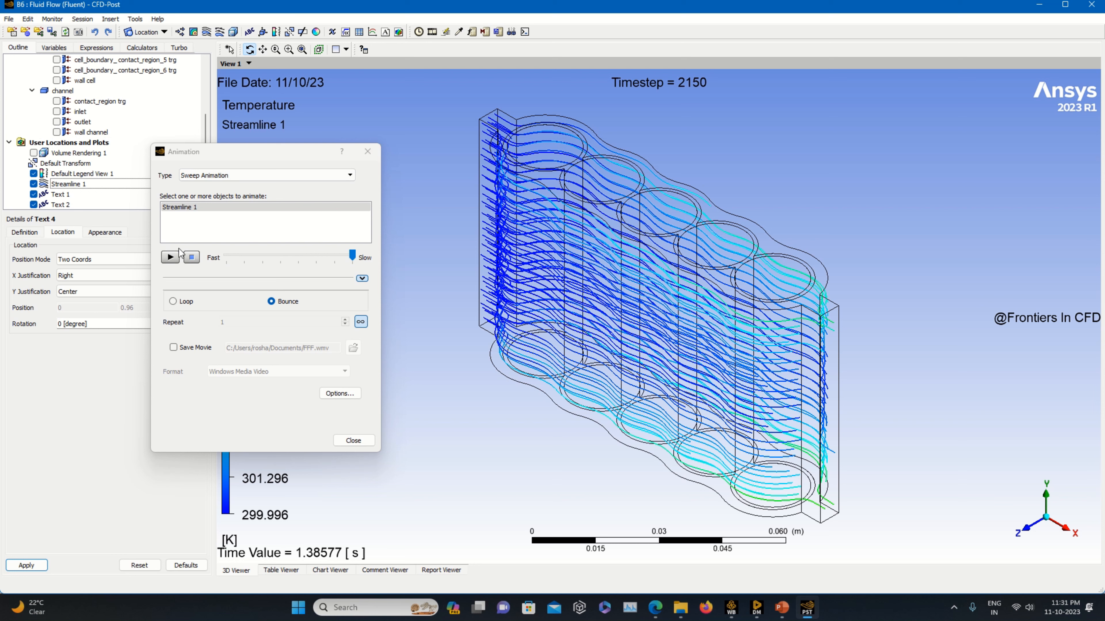
# Play the streamline sweep animation and move the Animation dialog aside.
pyautogui.click(176, 258)
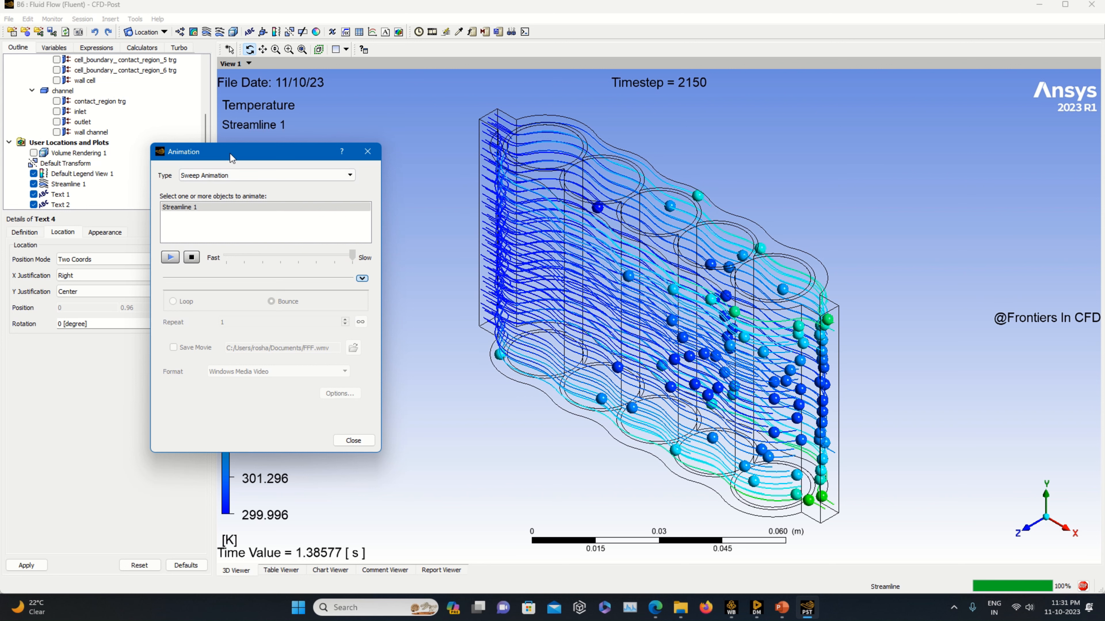
pyautogui.moveTo(249, 151); pyautogui.dragTo(83, 229)
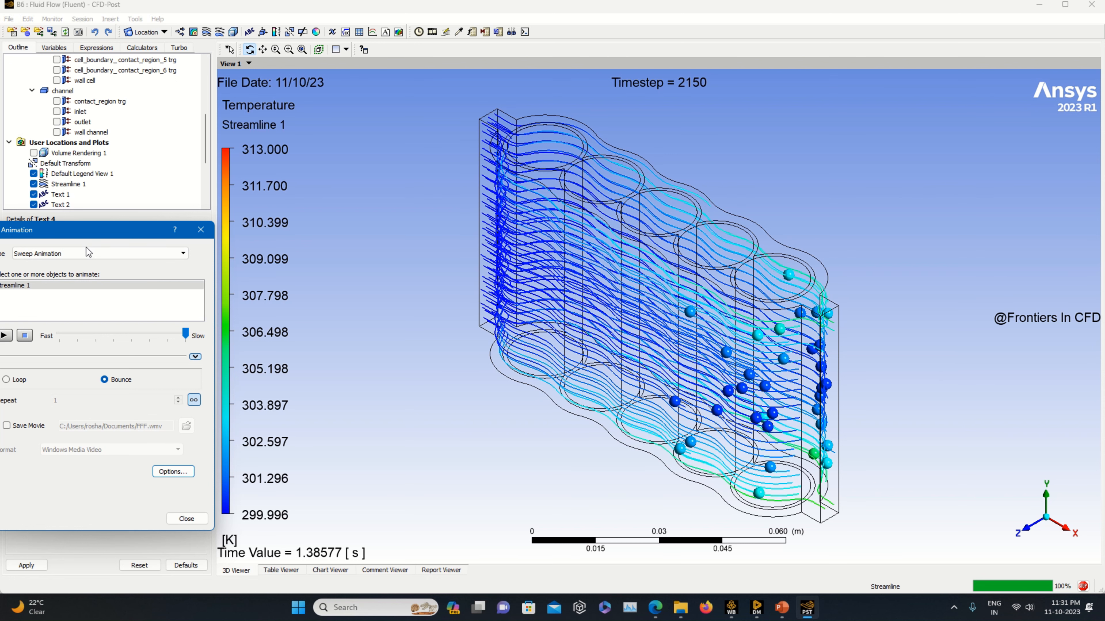
# Show Volume Rendering 1 again, then replay and stop the streamline sweep animation over it.
pyautogui.click(33, 153)
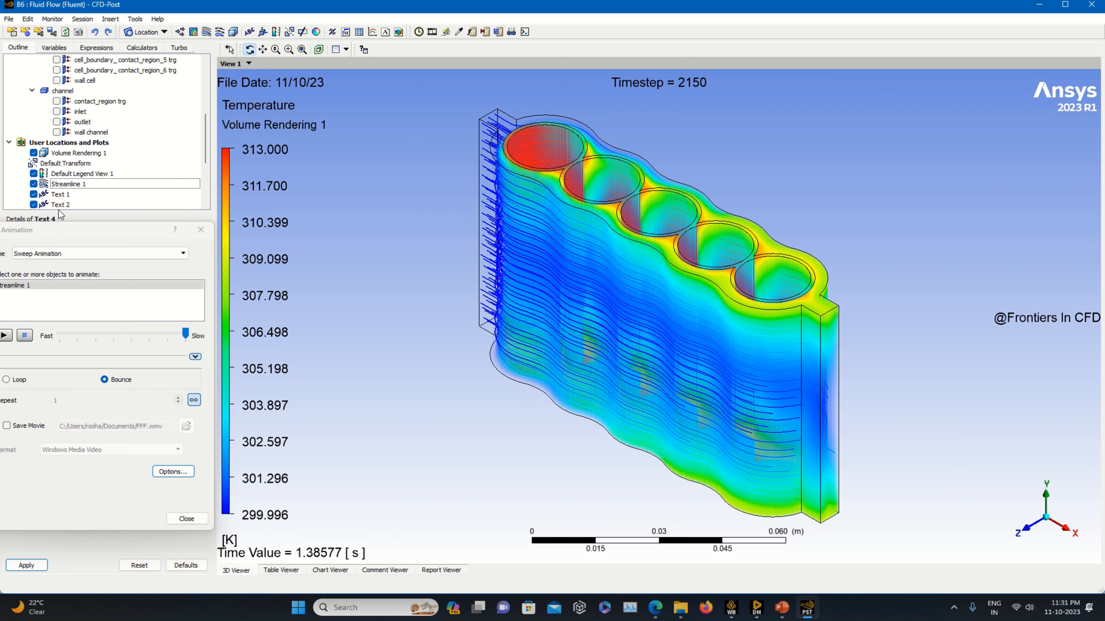
pyautogui.moveTo(55, 228); pyautogui.dragTo(83, 230)
pyautogui.click(41, 337)
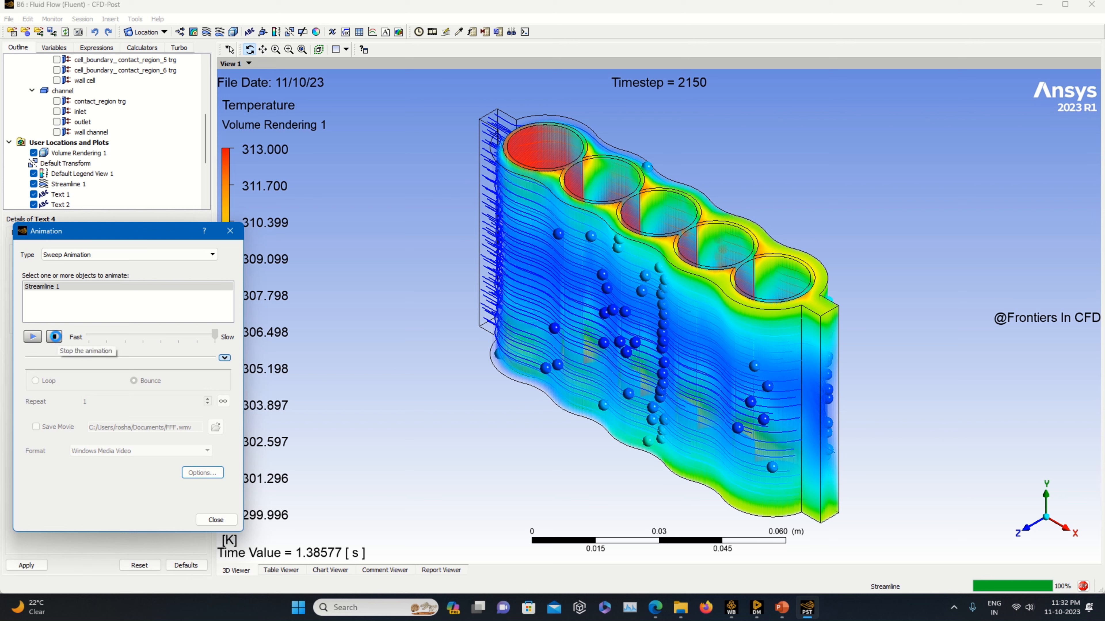
pyautogui.click(53, 336)
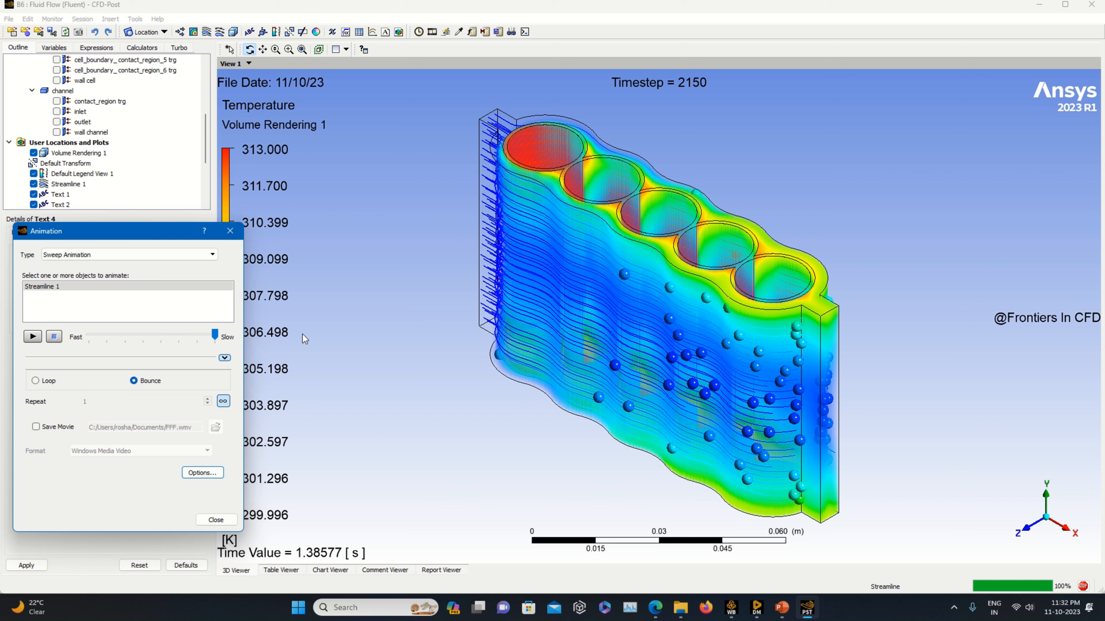
pyautogui.moveTo(514, 32)
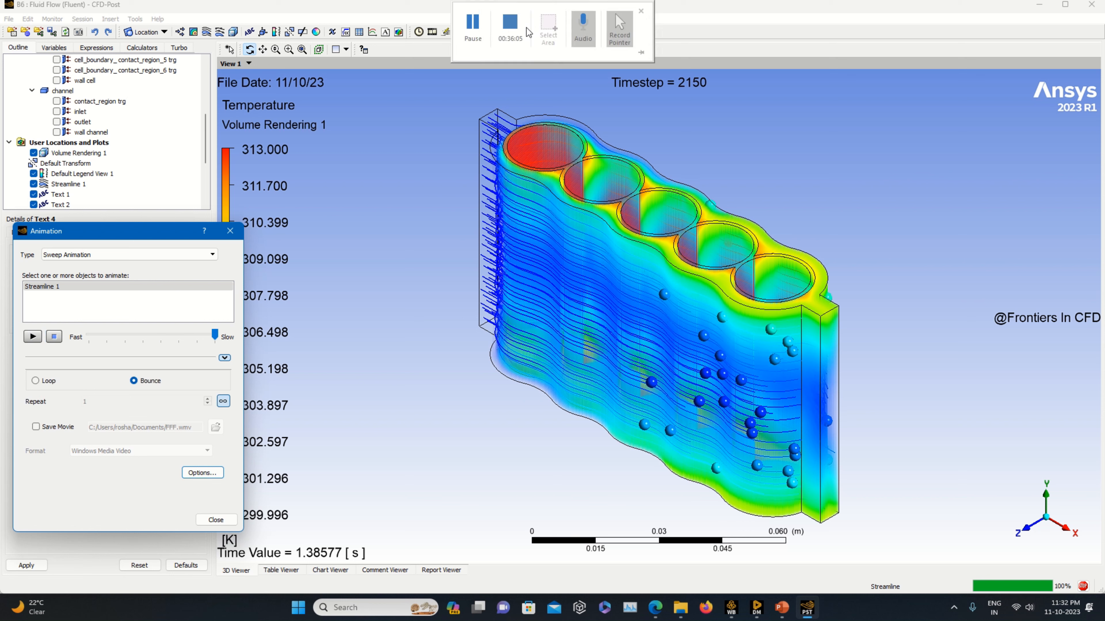